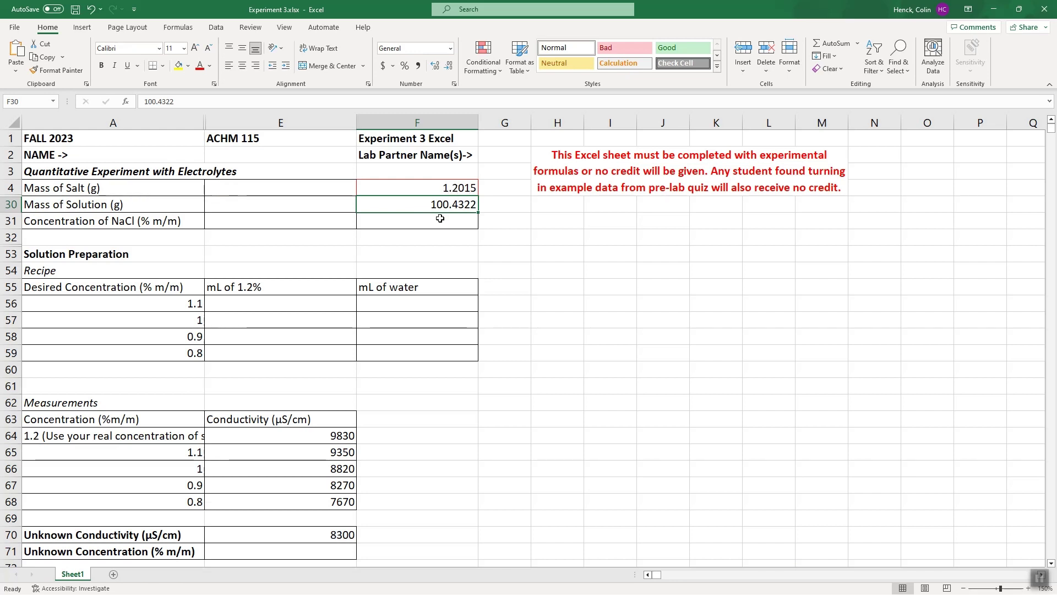
- Calculate the NaCl concentration in F31 from the salt and solution masses with the formula =F4/F30*100
left_click(439, 188)
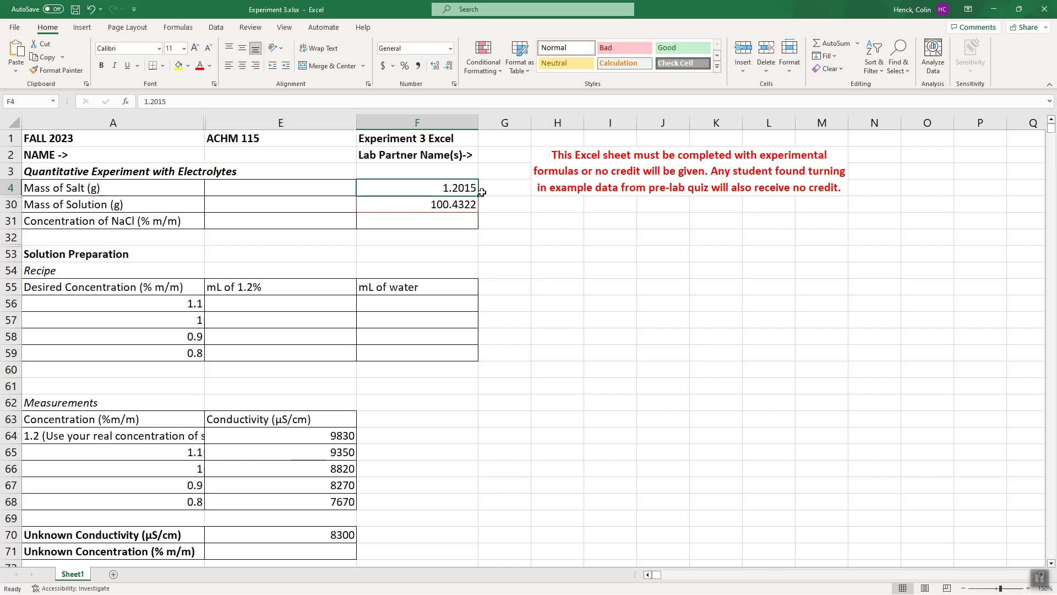
left_click(452, 204)
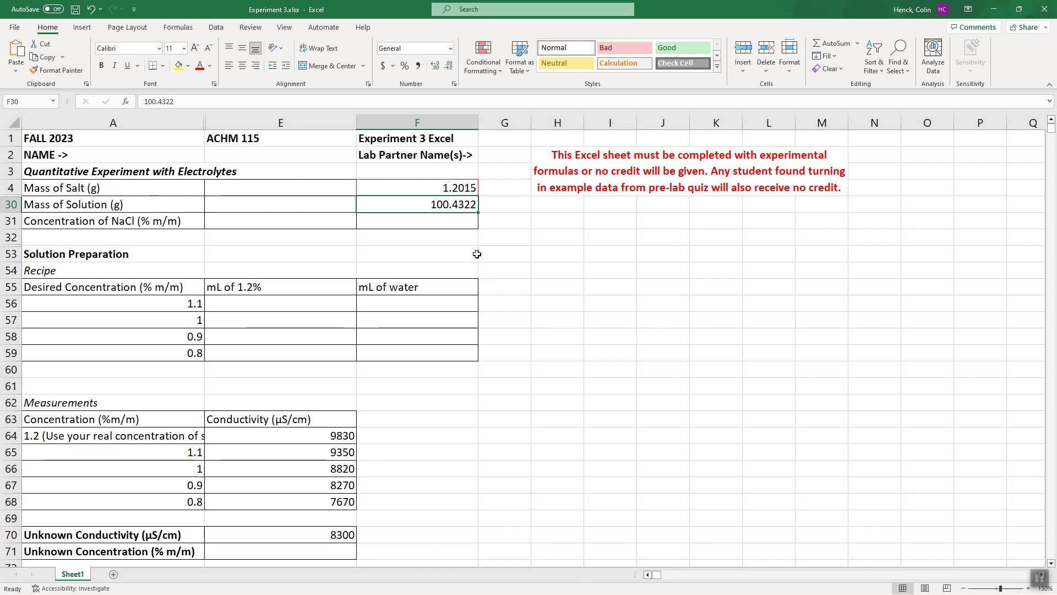
left_click(474, 221)
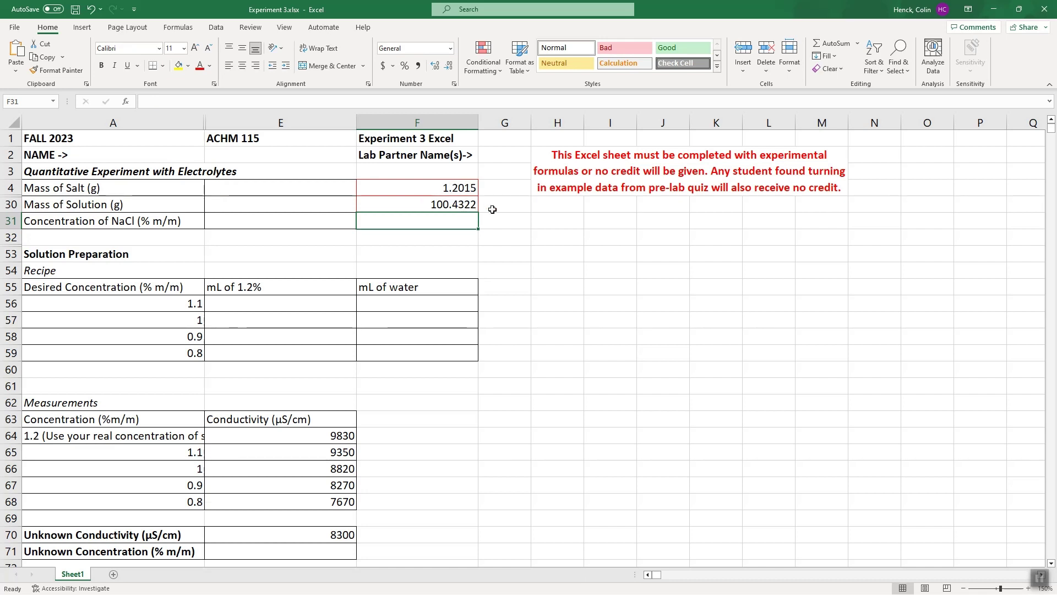
type("=")
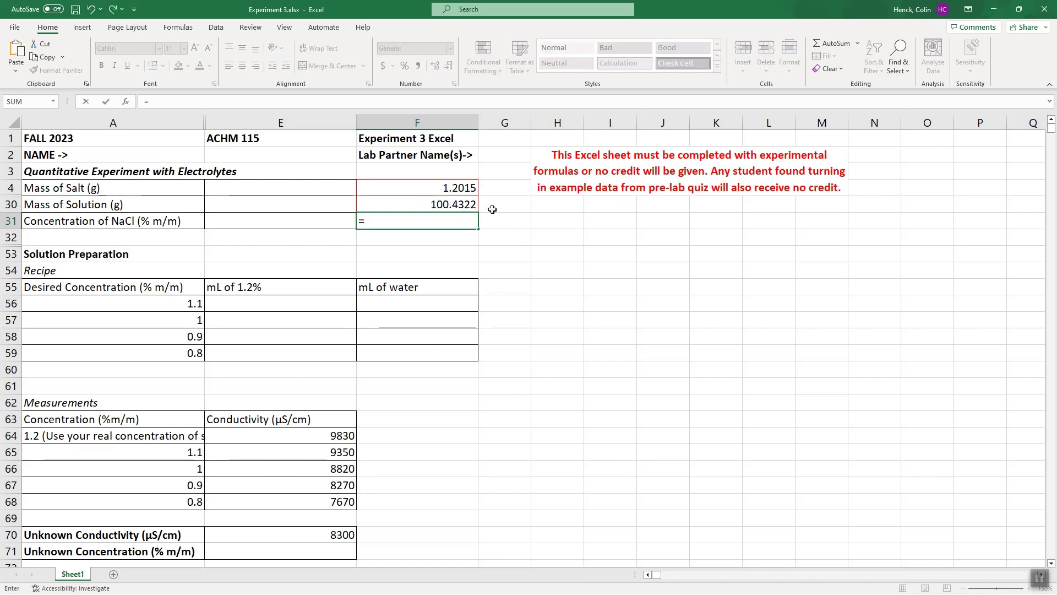
left_click(453, 183)
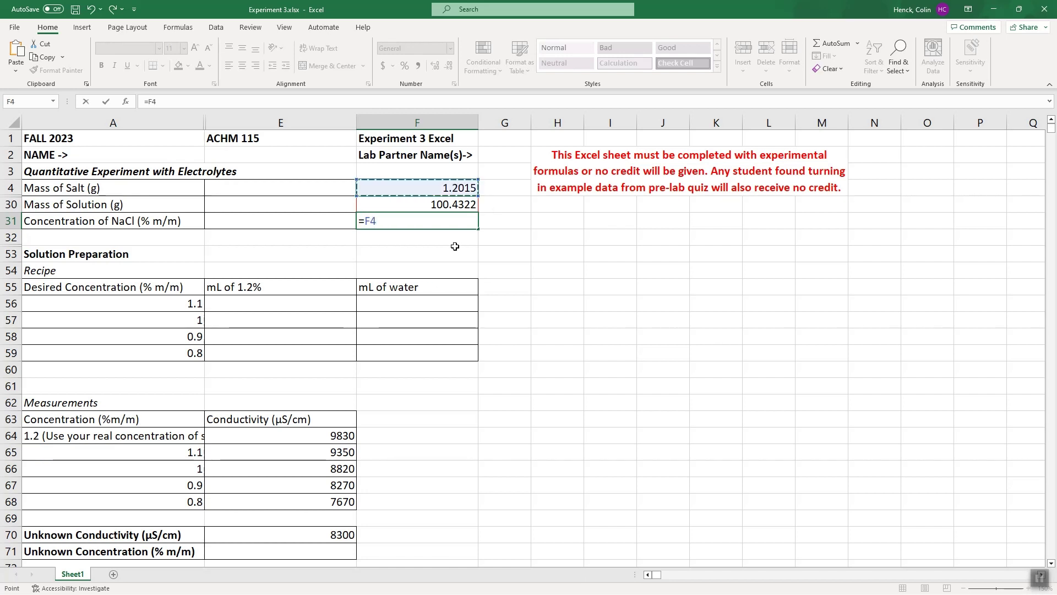
type("/")
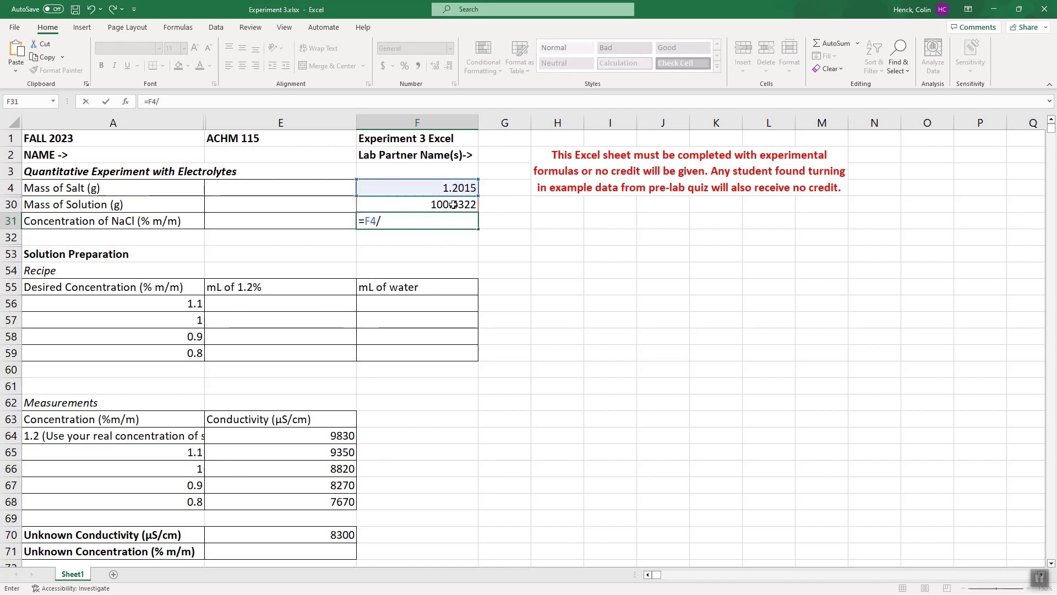
left_click(453, 205)
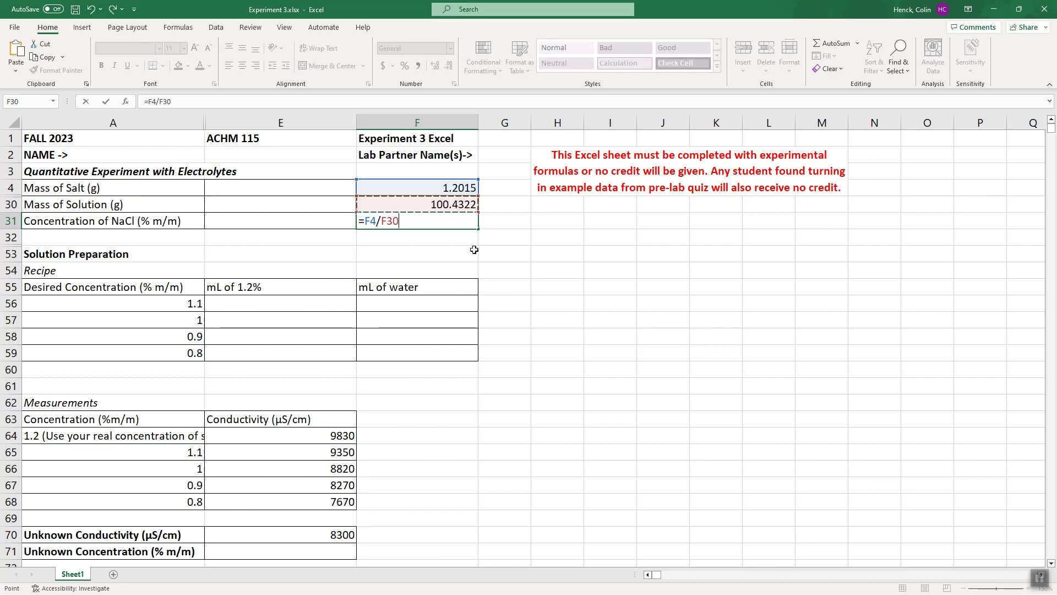
type("*100")
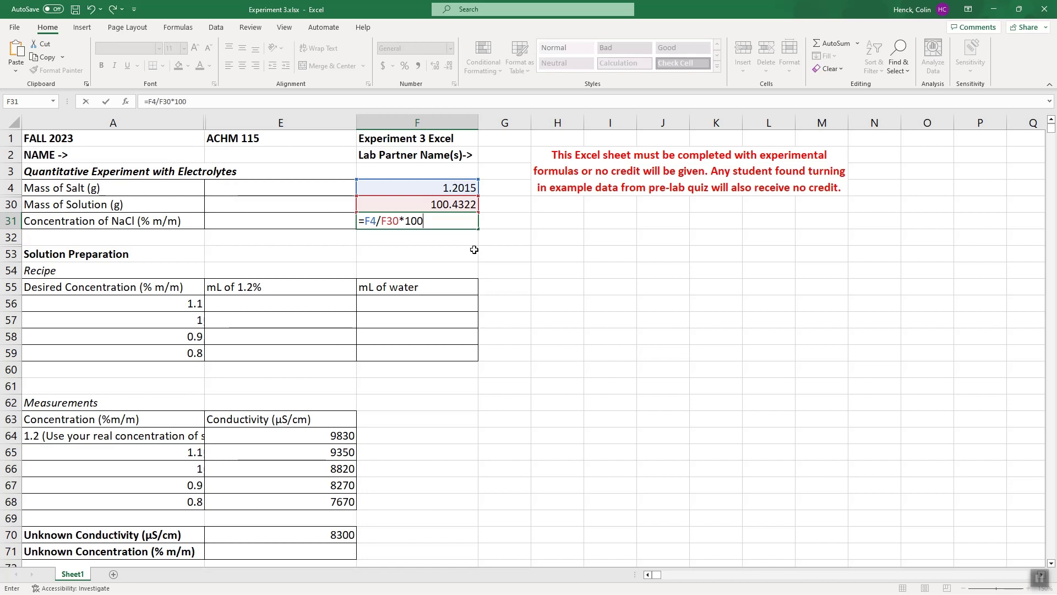
key("Return")
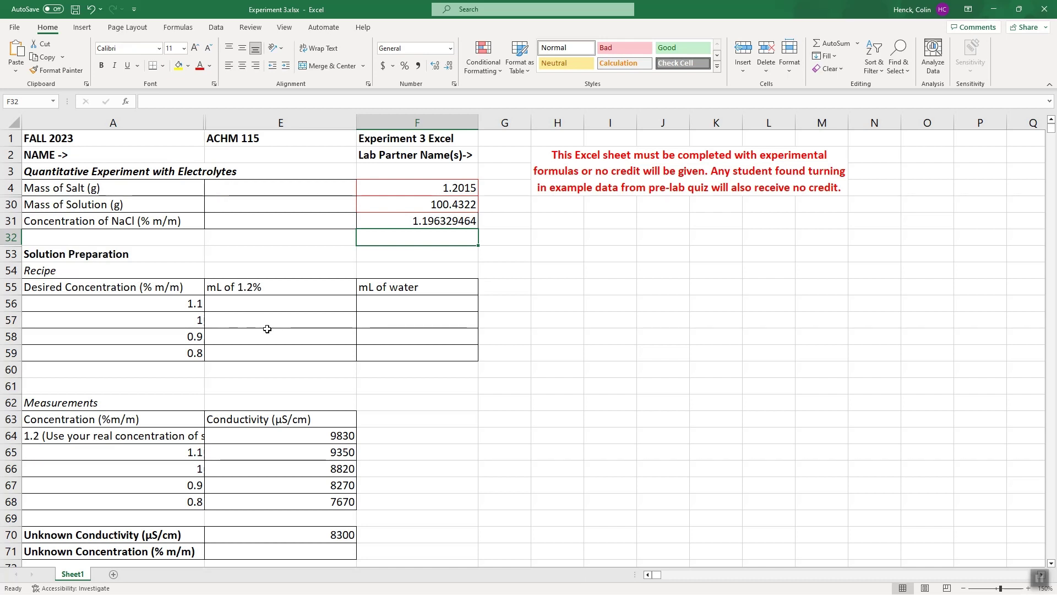
- Calculate the mL of 1.2% solution for the 1.1 concentration in E56 with the formula =(A56*20)/F31
left_click(190, 292)
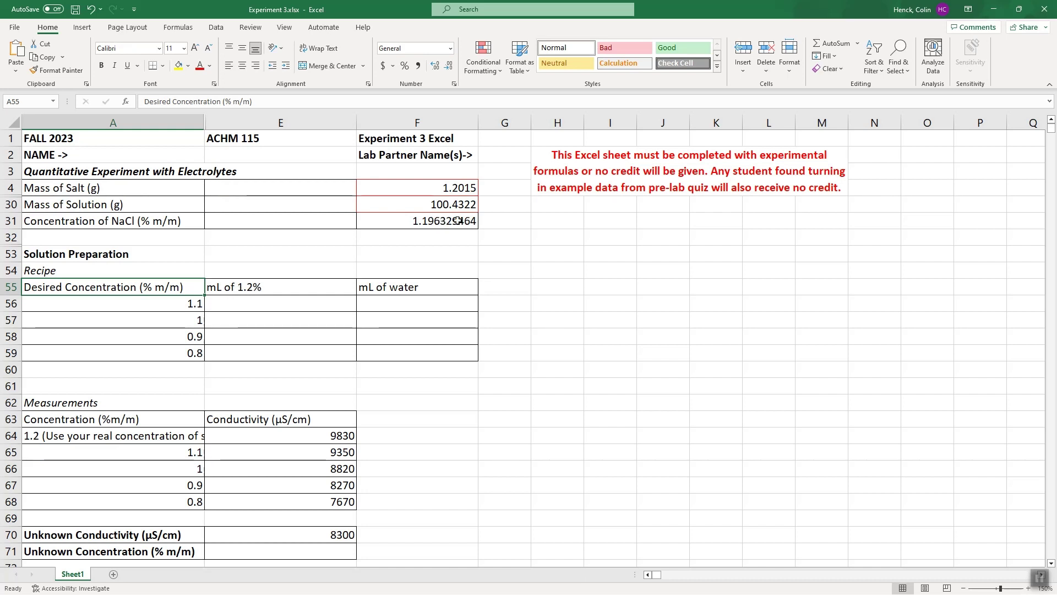
left_click(391, 294)
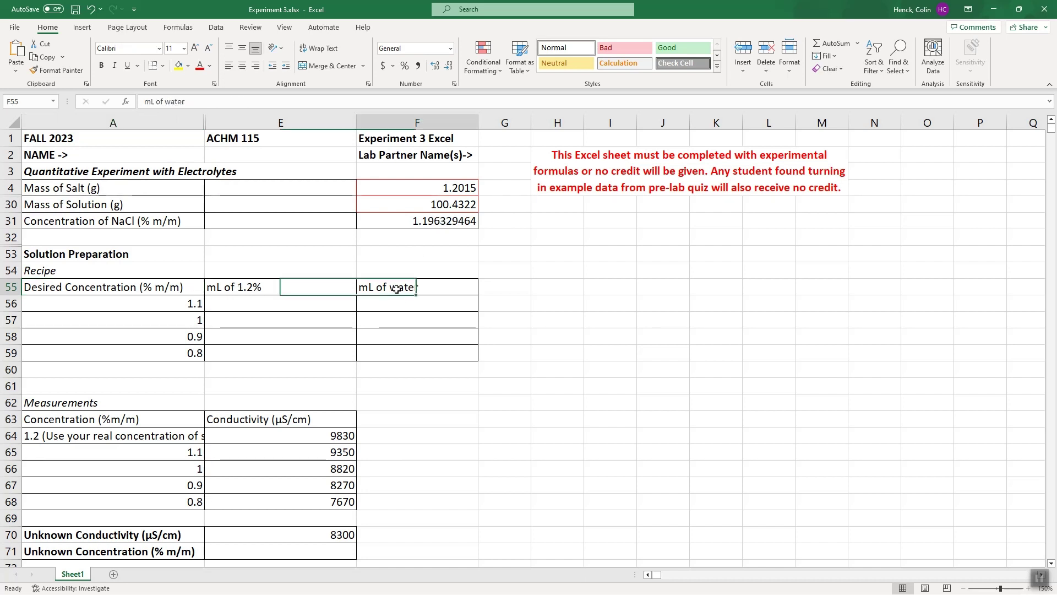
left_click(171, 290)
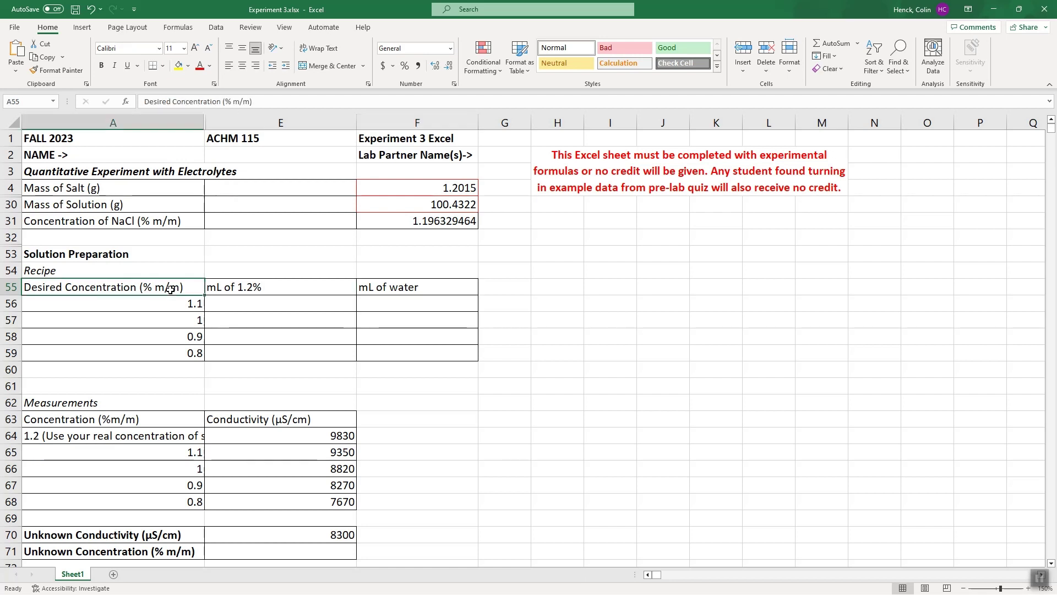
left_click(431, 230)
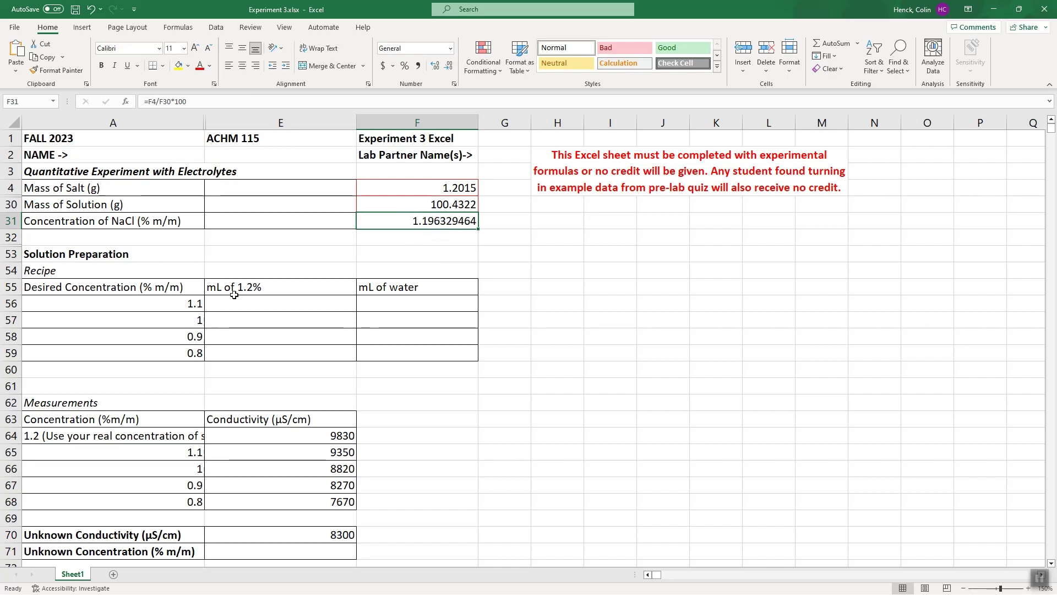
left_click(256, 304)
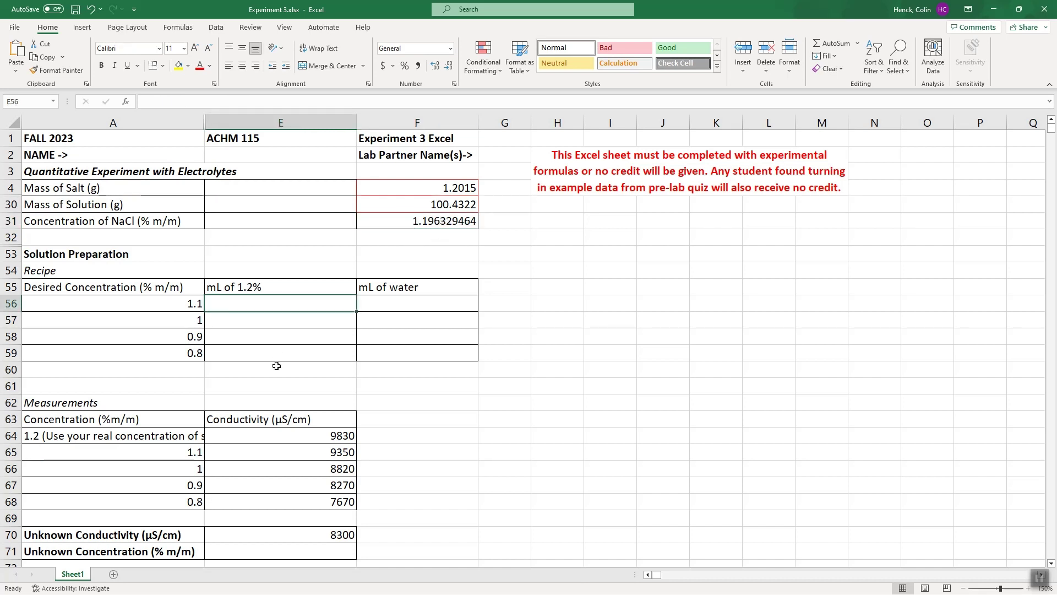
type("=")
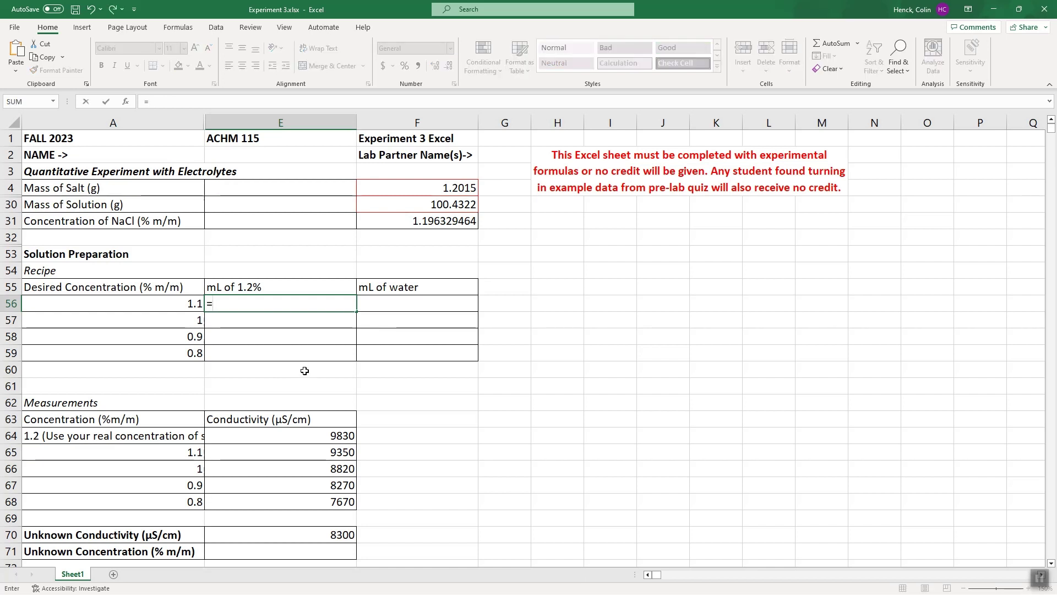
type("(")
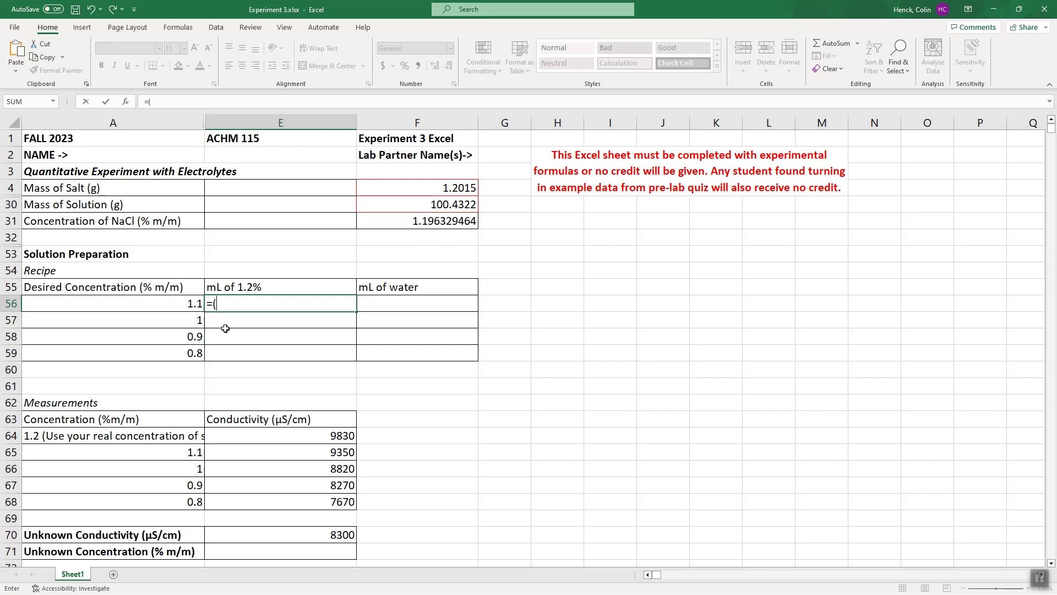
key("Left")
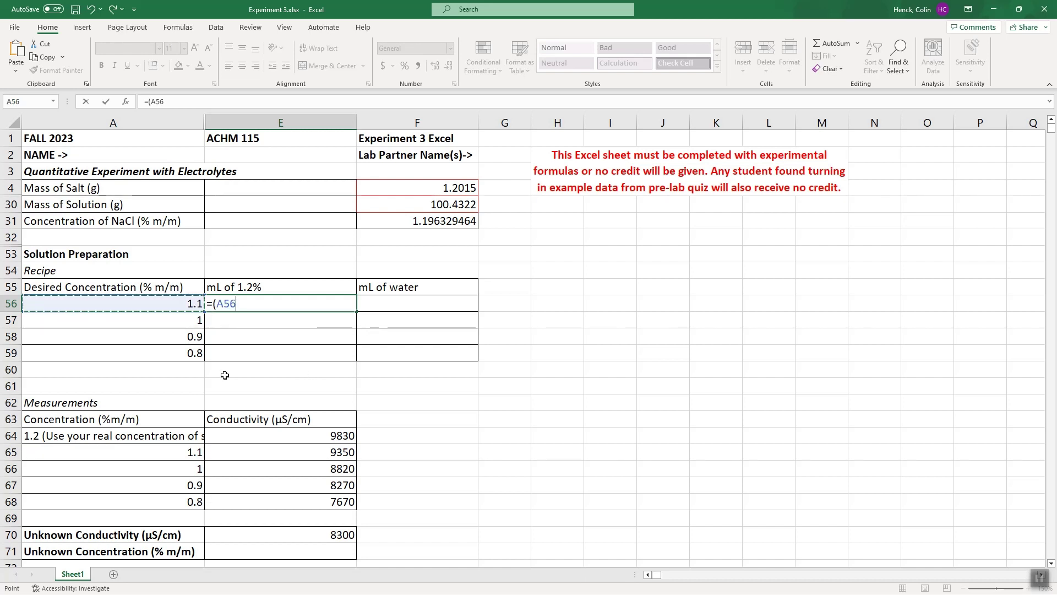
type("*20")
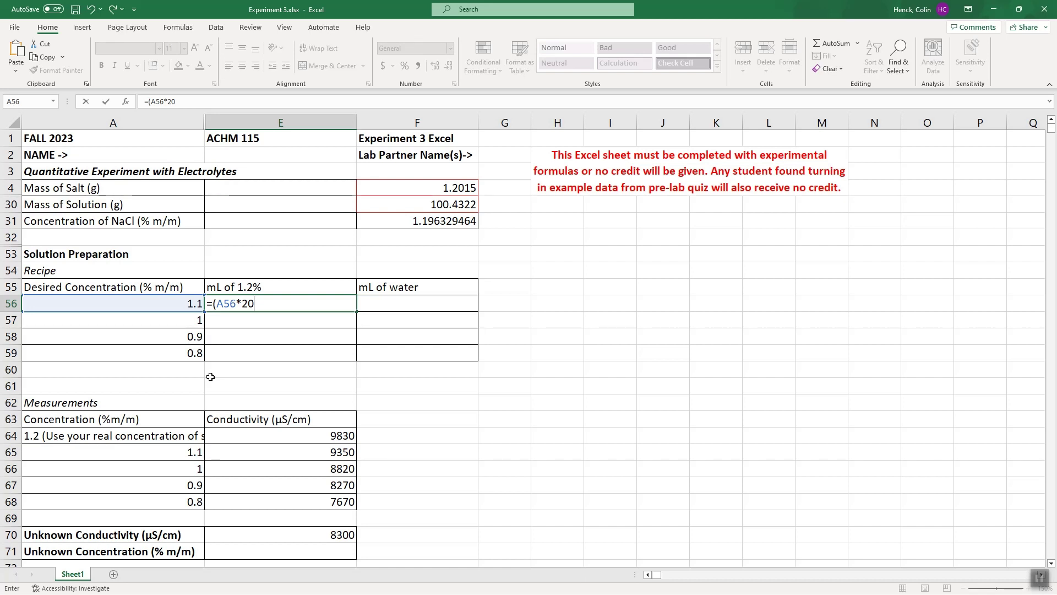
type(")/")
left_click(438, 222)
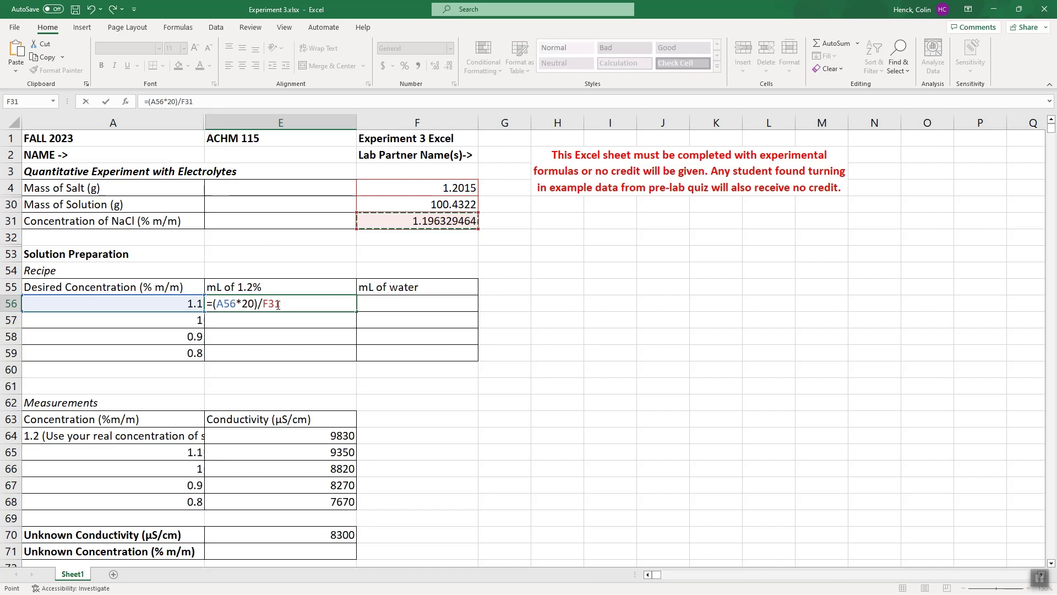
key("Return")
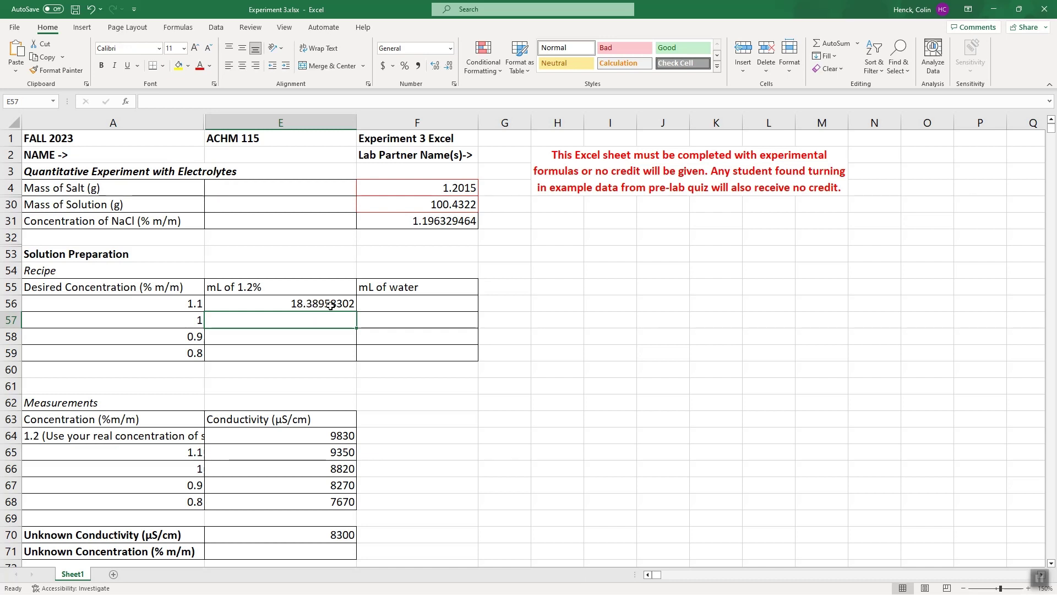
- Calculate the mL of water for the 1.1 concentration in F56 with the formula =20-E56
left_click(370, 305)
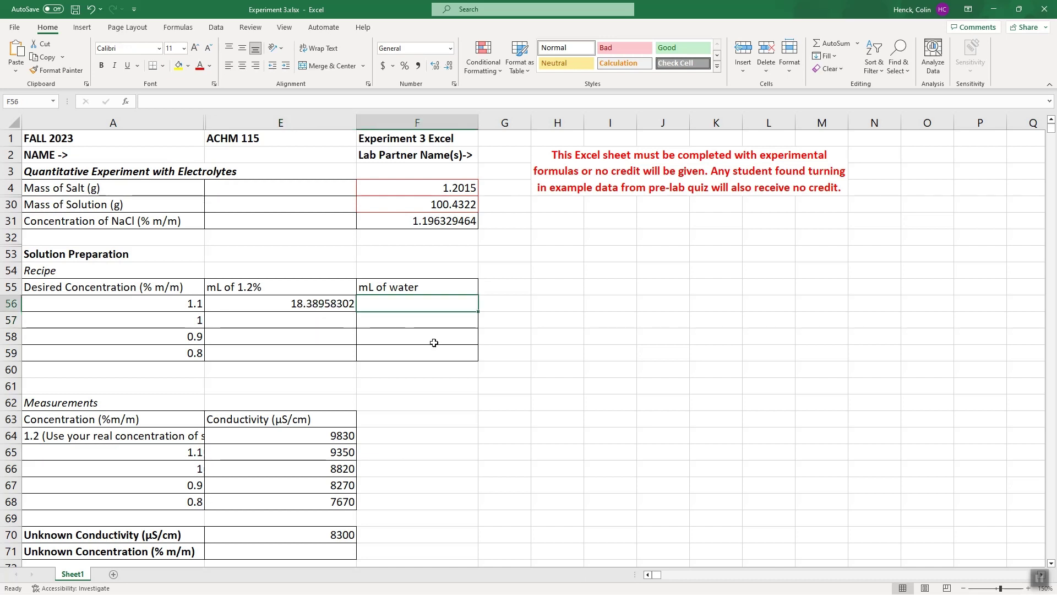
type("=")
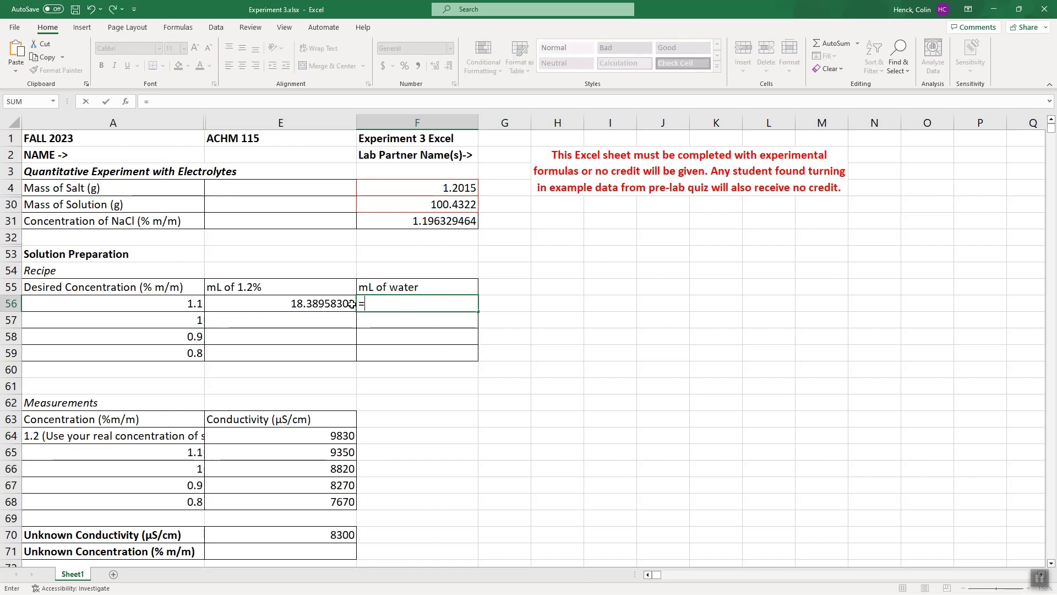
type("20-")
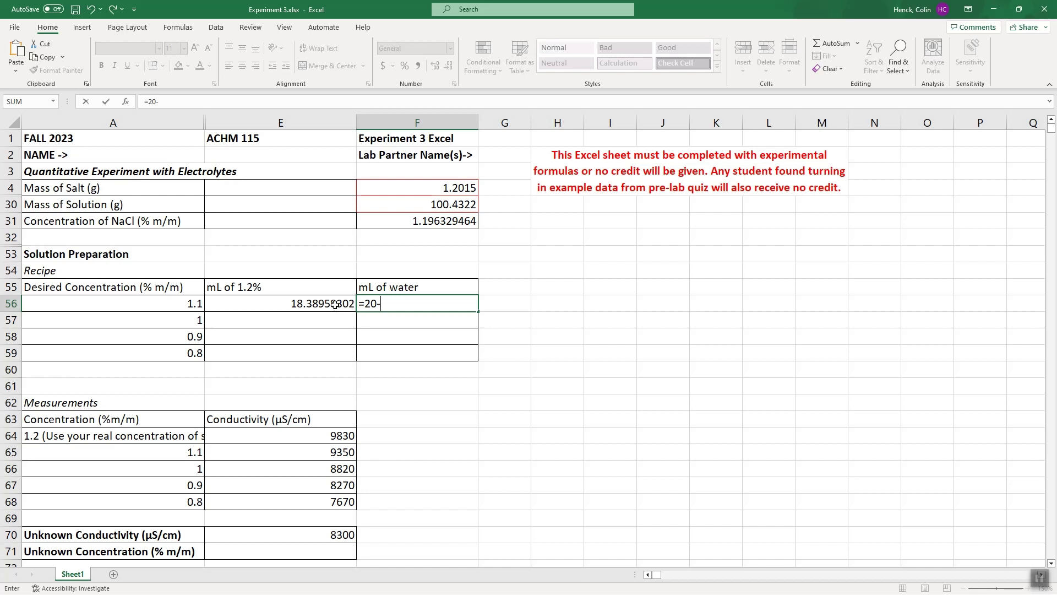
left_click(334, 304)
key("Return")
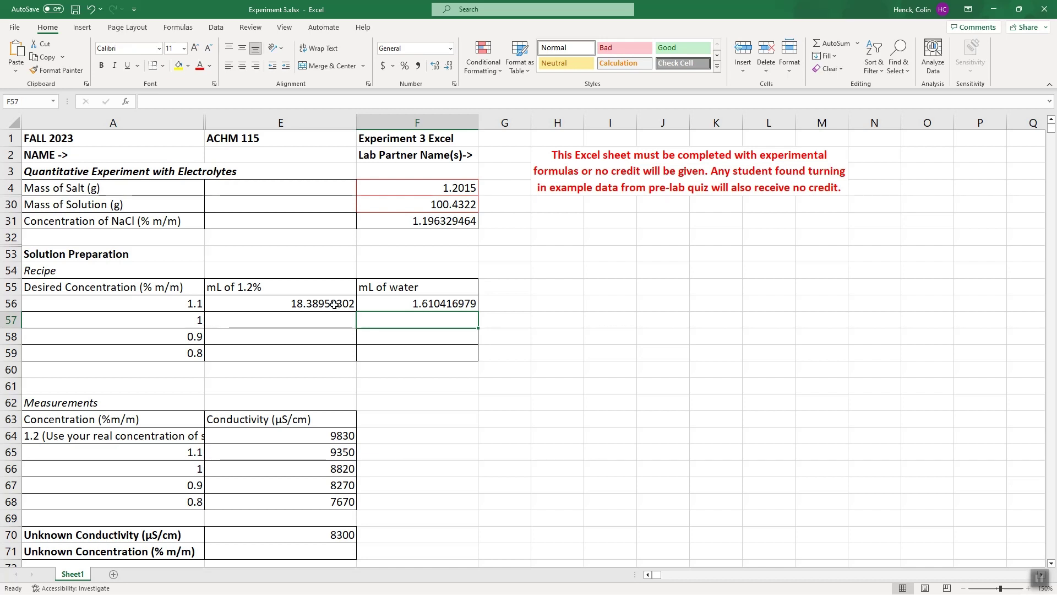
- Insert dollar signs into the E56 formula so that its divisor reads $F$31
double_click(334, 305)
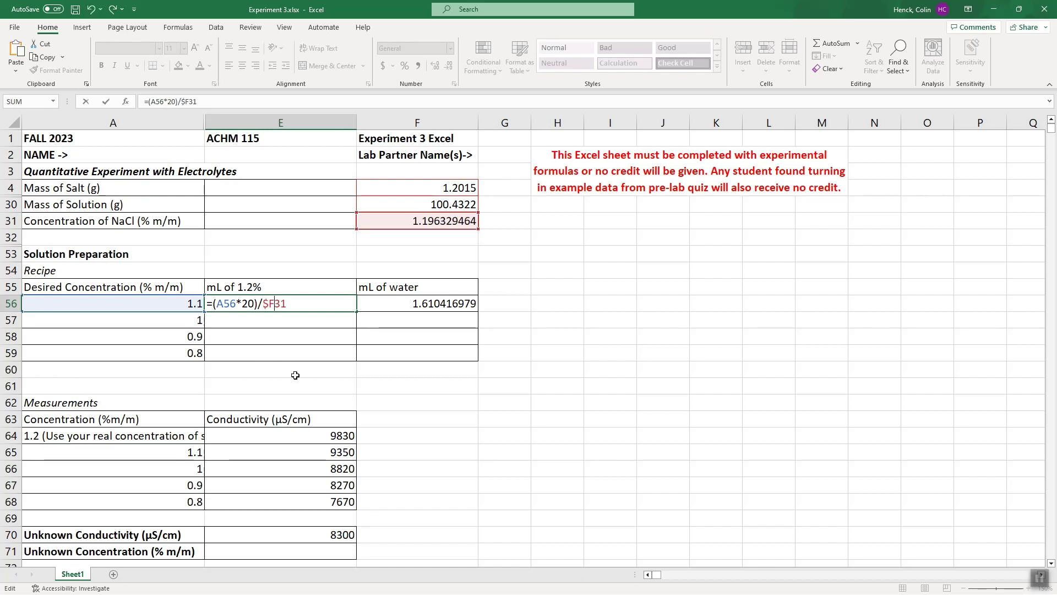
type("$")
key("Return")
left_click(327, 307)
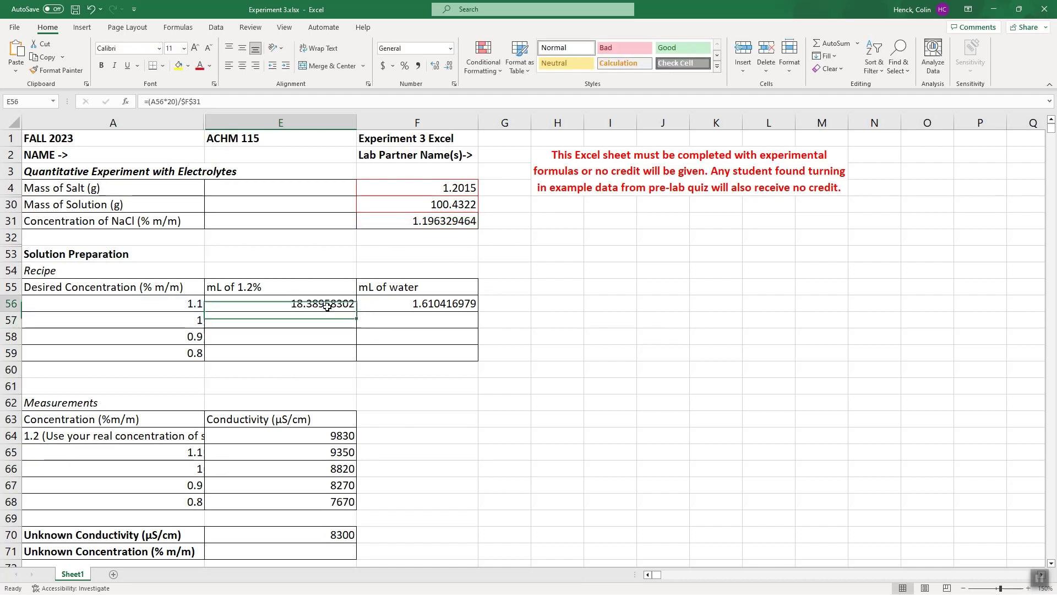
double_click(327, 306)
type("\\")
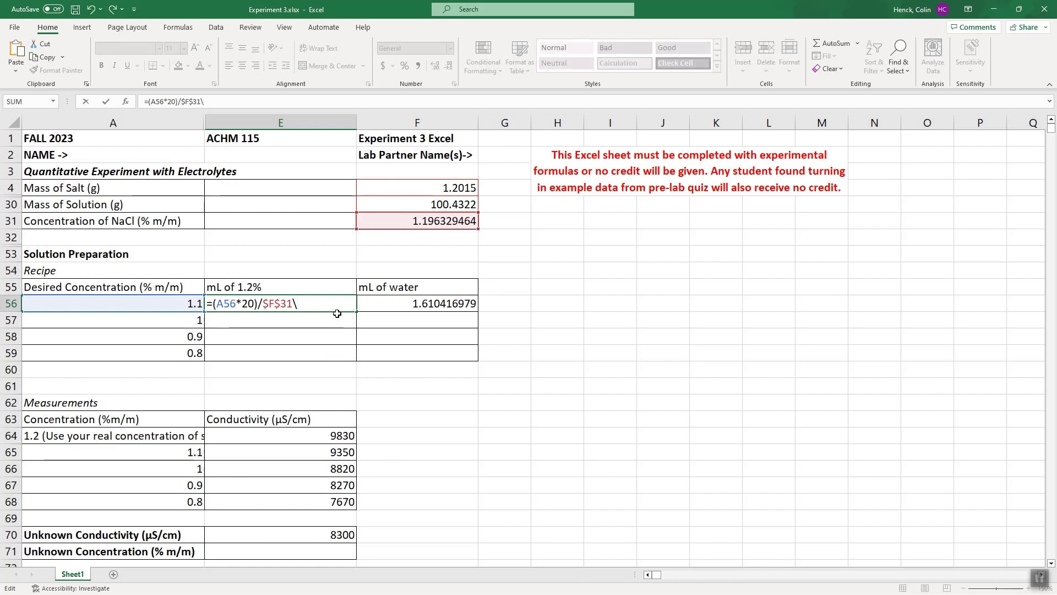
key("Escape")
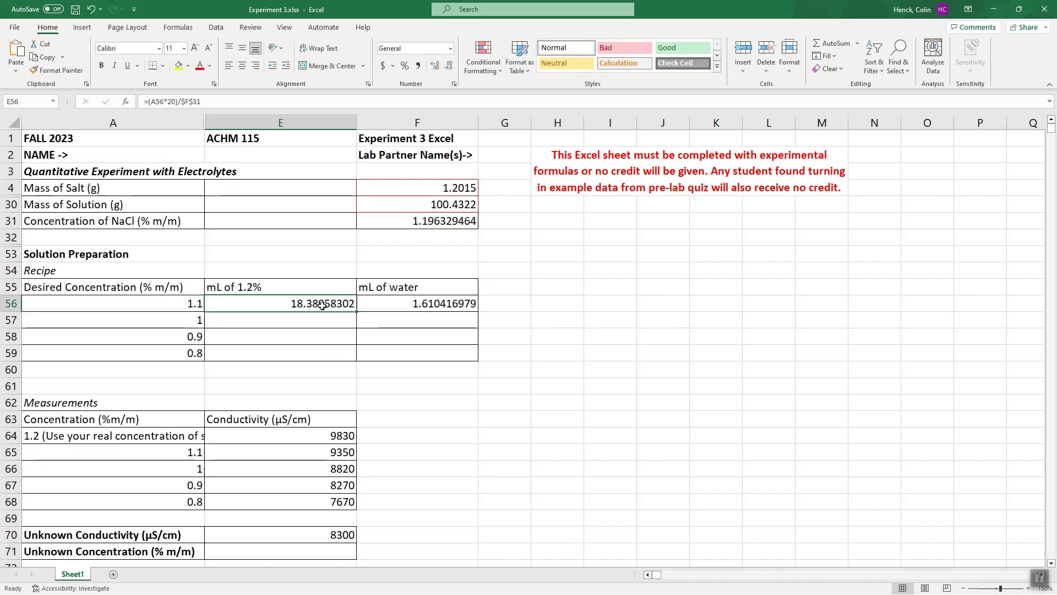
- Replace the divisor in the E56 formula with an absolute reference to the NaCl concentration cell, giving =(A56*20)/$F$31
double_click(322, 305)
key("shift+Left")
key("shift+Left")
key("shift+Left")
key("shift+Left")
key("shift+Left")
key("BackSpace")
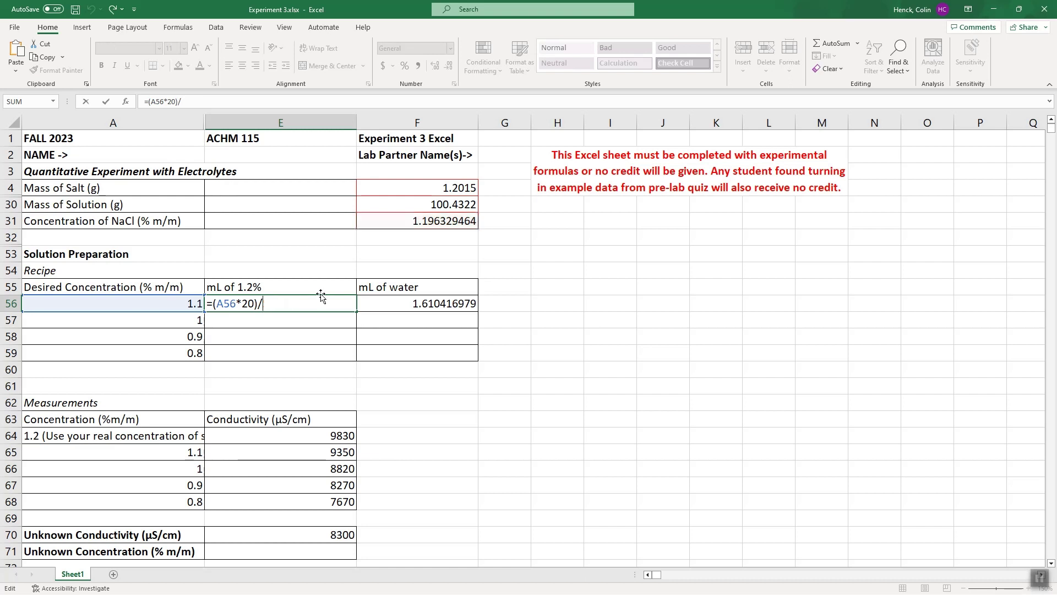
left_click(414, 223)
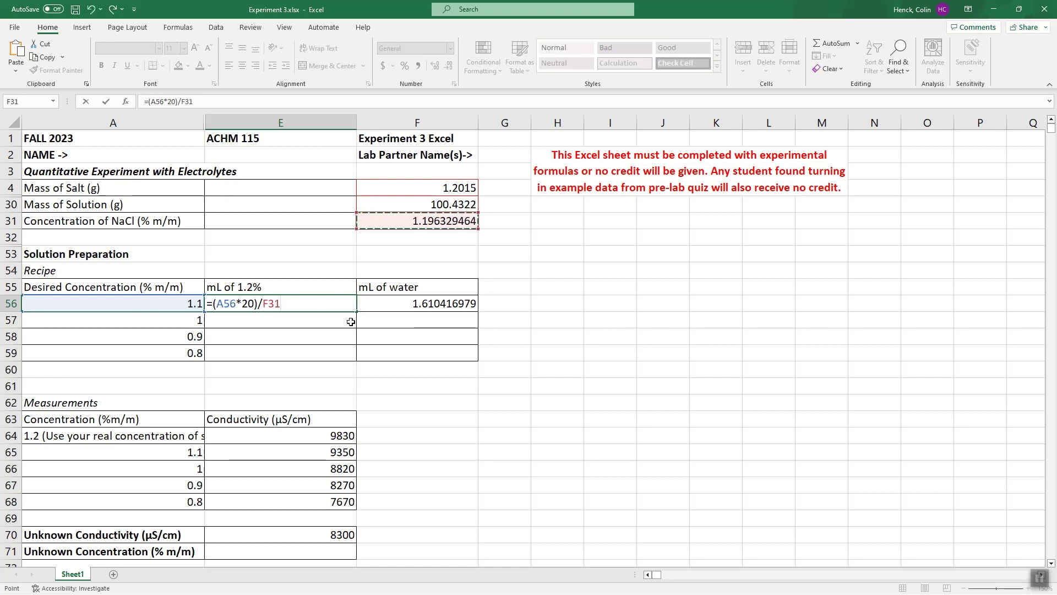
key("F4")
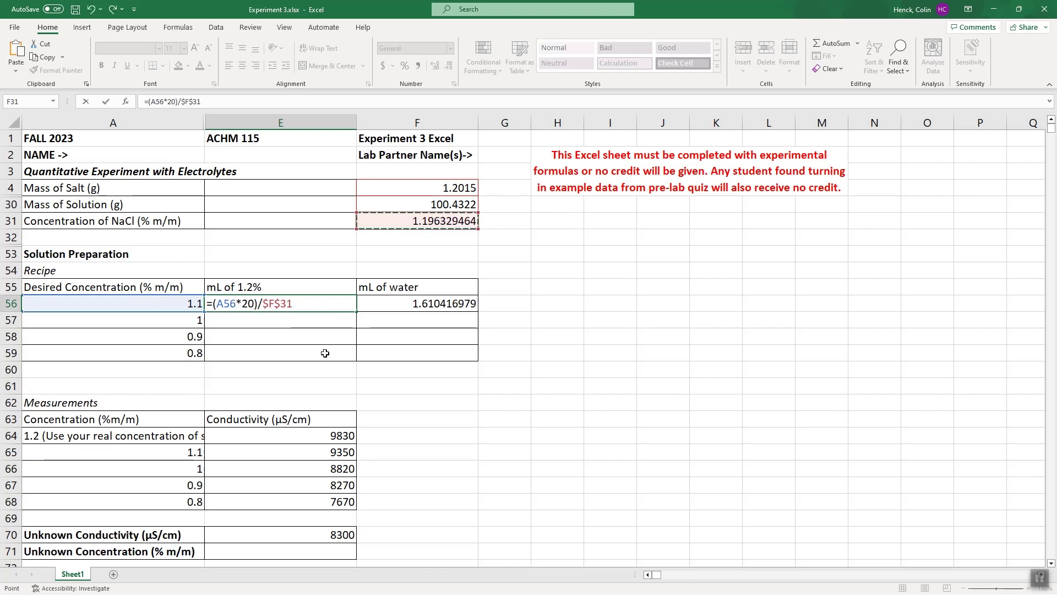
key("Return")
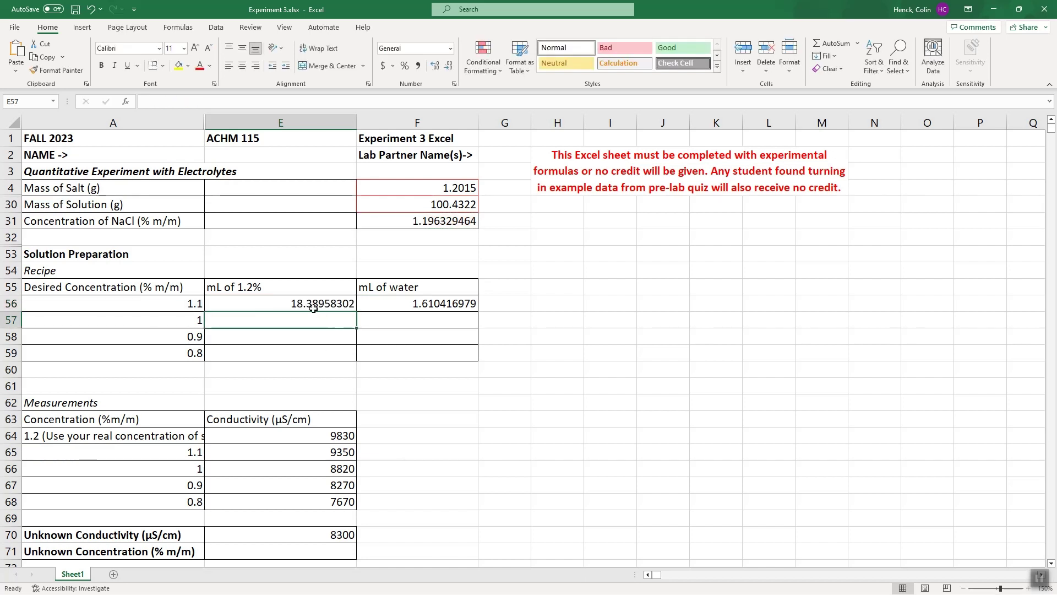
- Fill the formulas in E56:F56 down through row 59 and clear the copies in E57:F59
left_click_drag(313, 307, 483, 359)
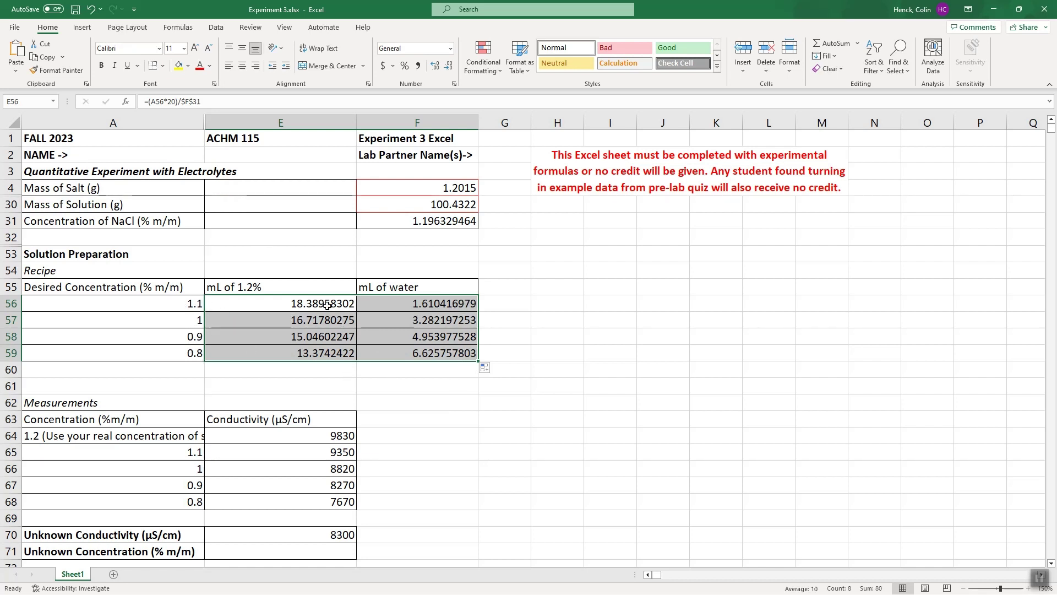
left_click_drag(336, 320, 432, 351)
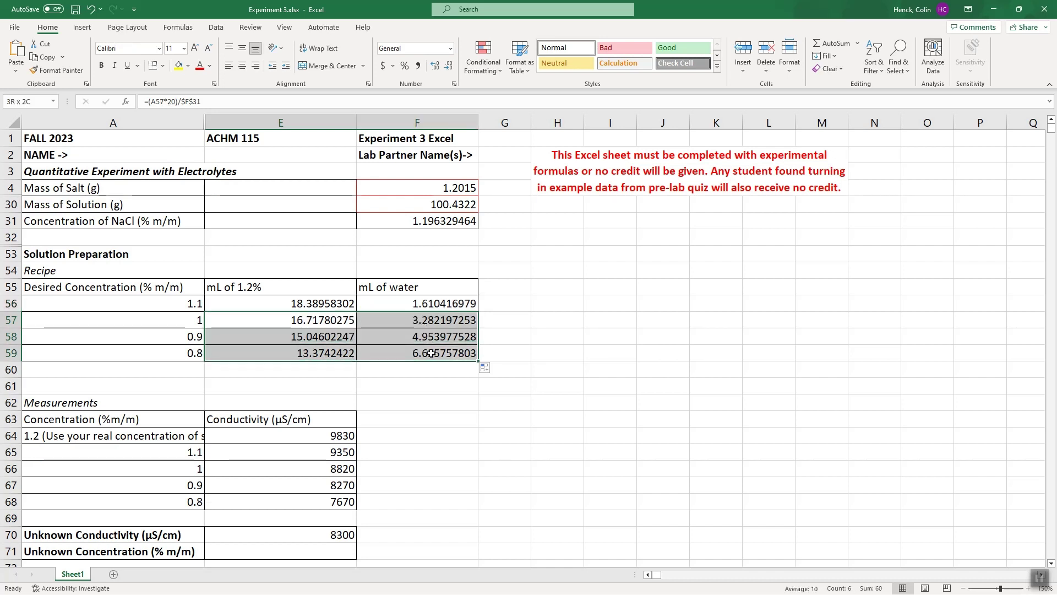
key("Delete")
- Change the divisor in the E56 formula to a relative F31 reference, fill E56:F56 down through row 59, and inspect the E57 formula
double_click(303, 304)
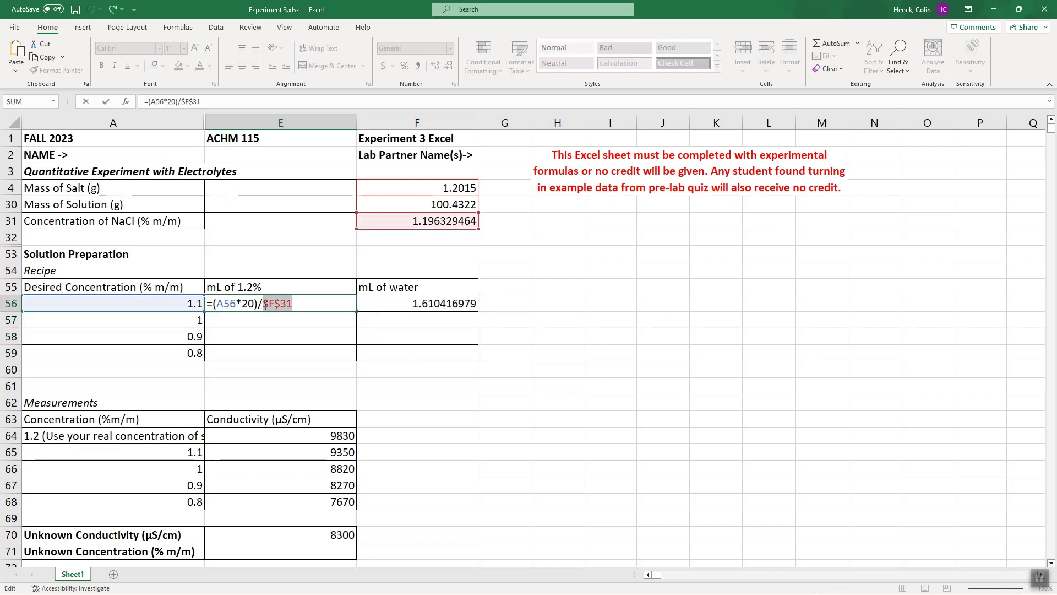
key("BackSpace")
left_click(416, 221)
key("Return")
left_click(328, 304)
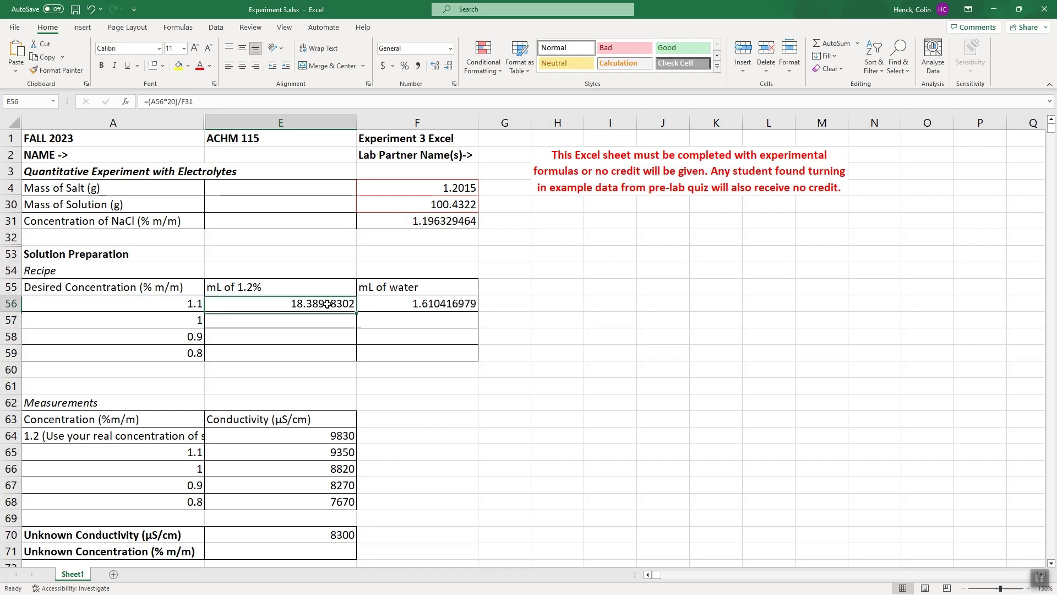
left_click_drag(328, 304, 476, 358)
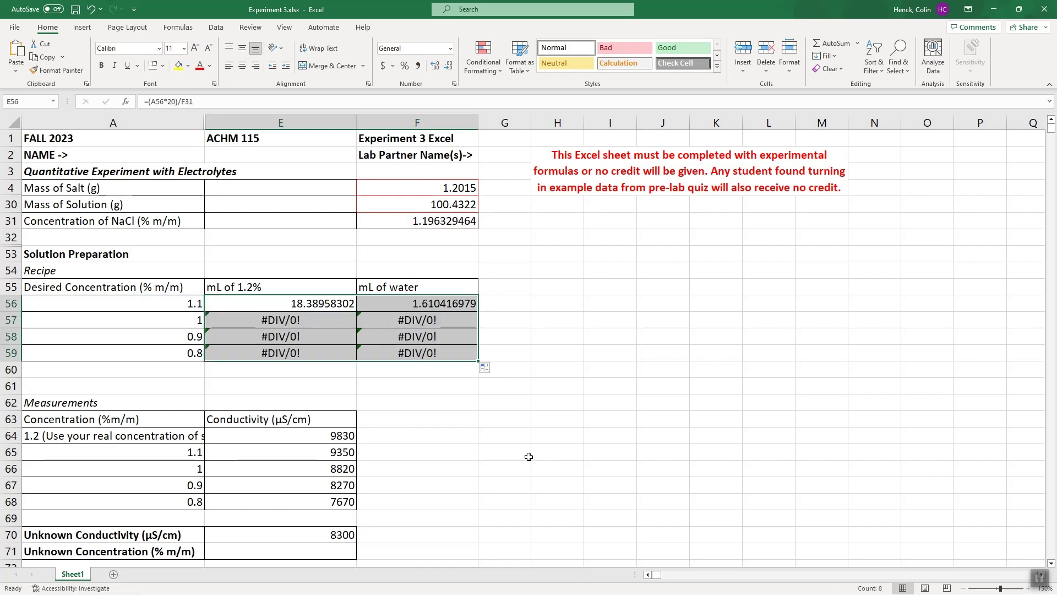
key("Down")
key("F2")
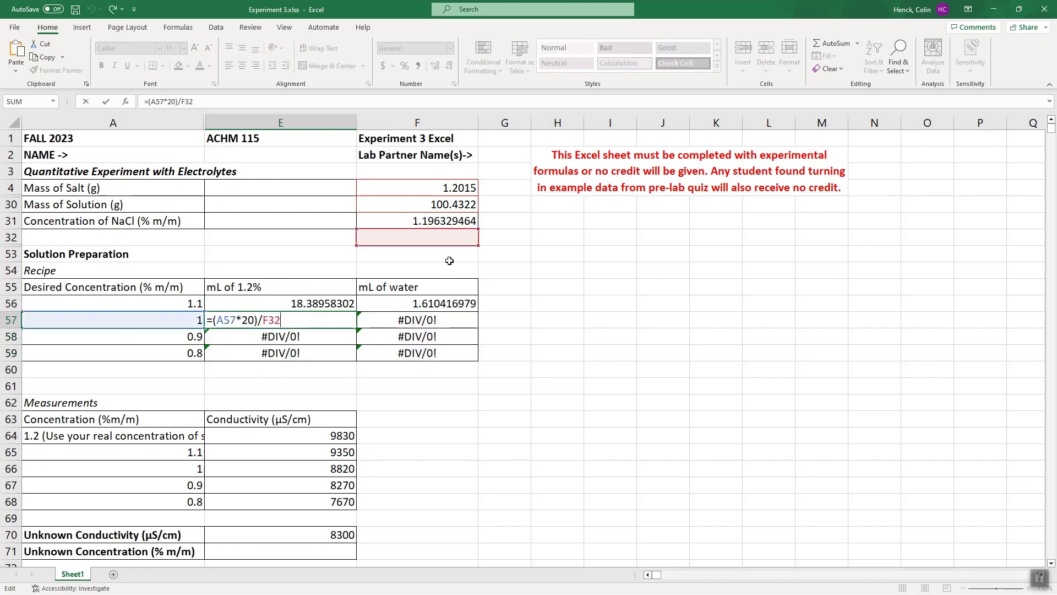
key("Return")
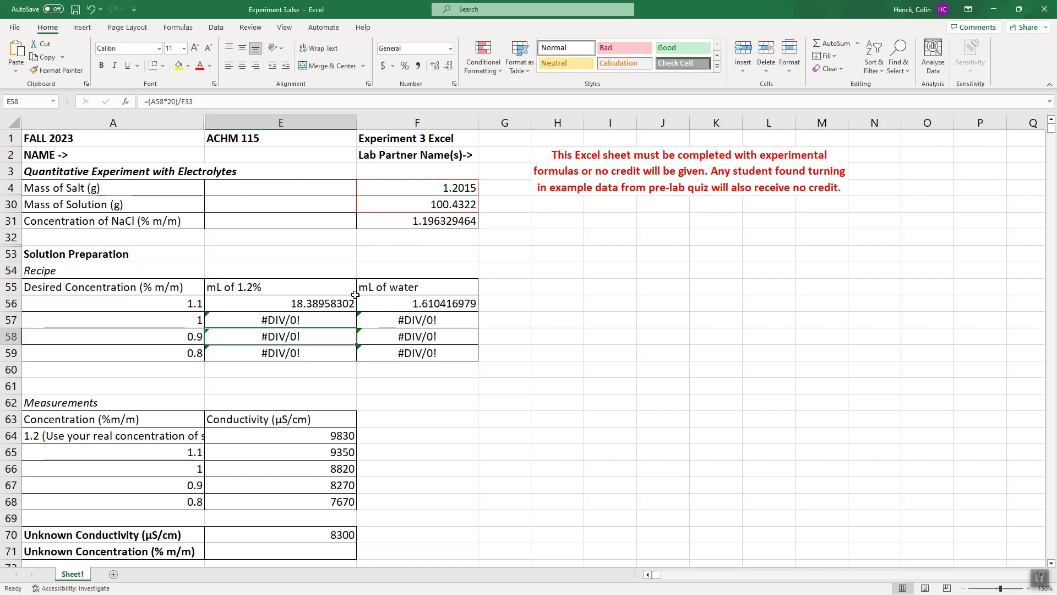
- Restore the absolute reference $F$31 in the E56 formula and refill E56:F56 down through row 59
double_click(310, 303)
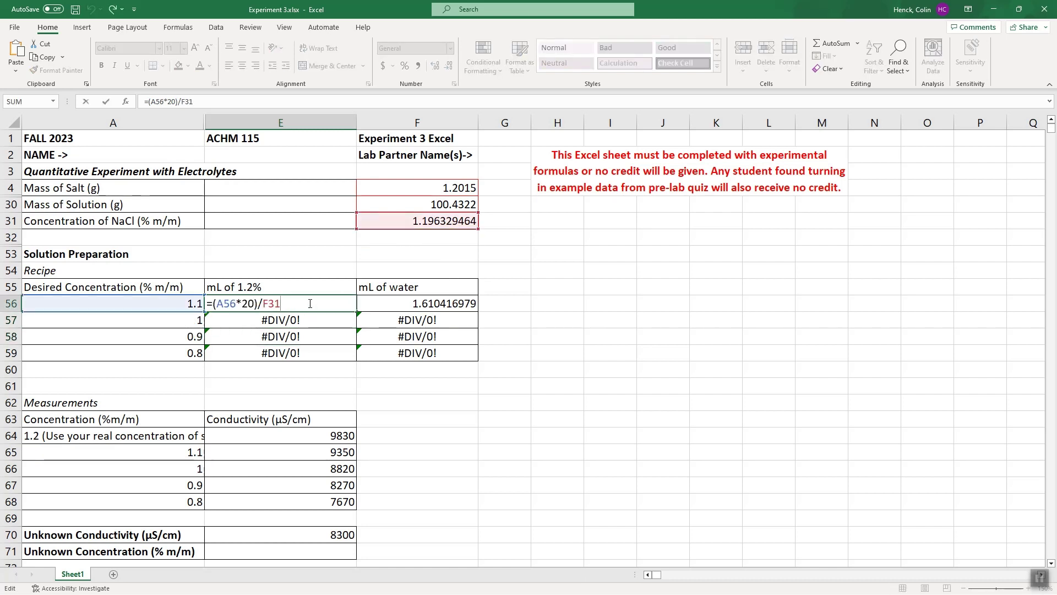
key("Return")
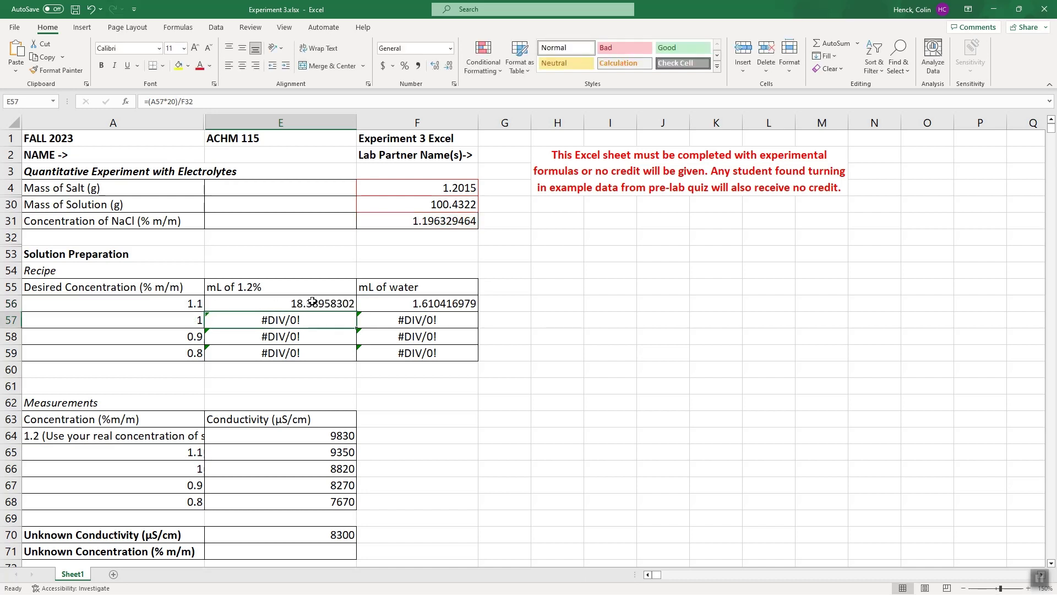
left_click_drag(310, 304, 479, 360)
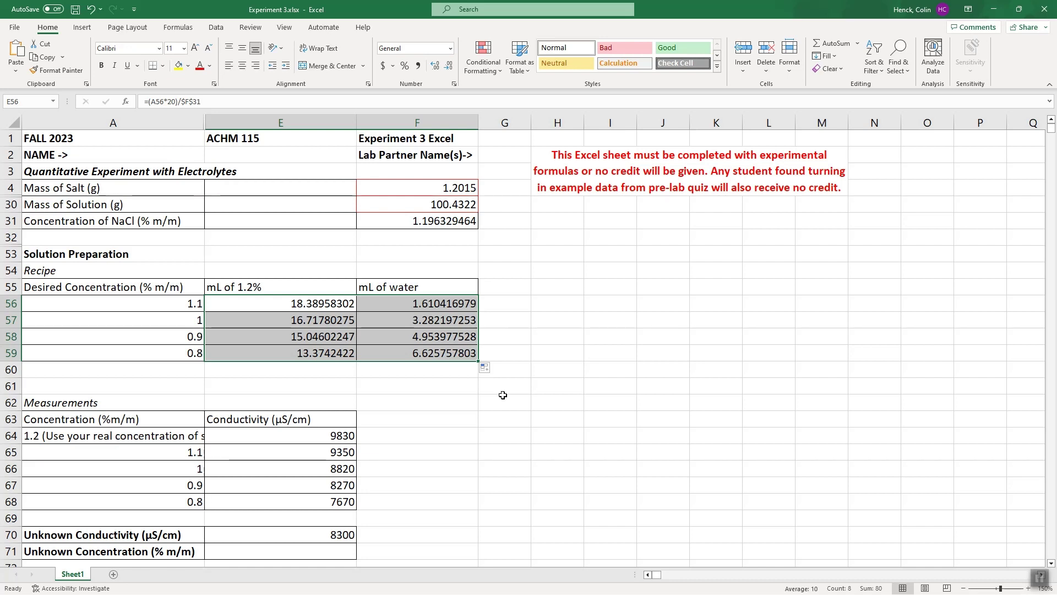
double_click(318, 307)
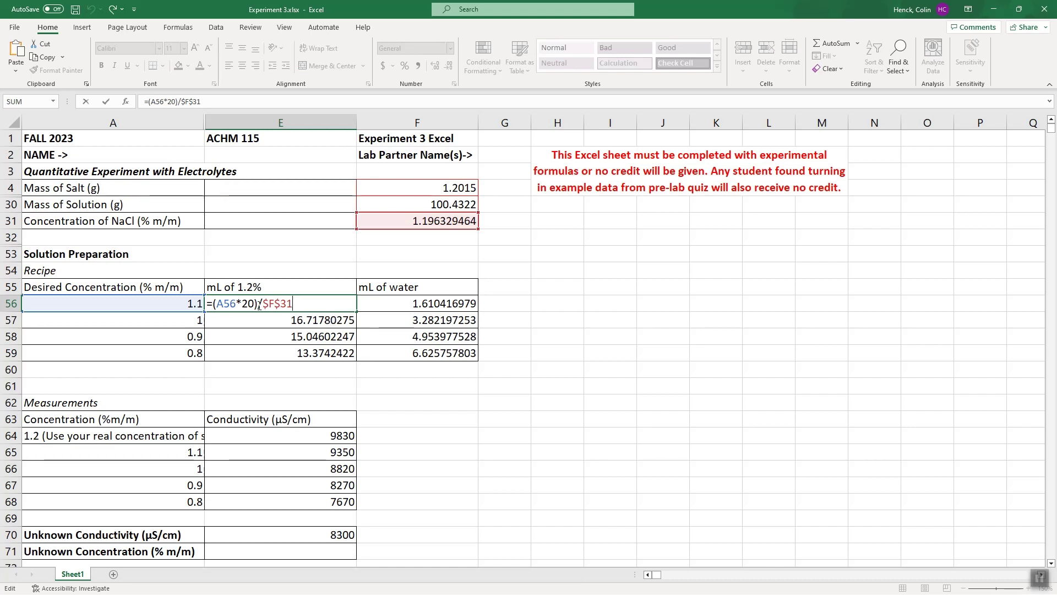
key("Return")
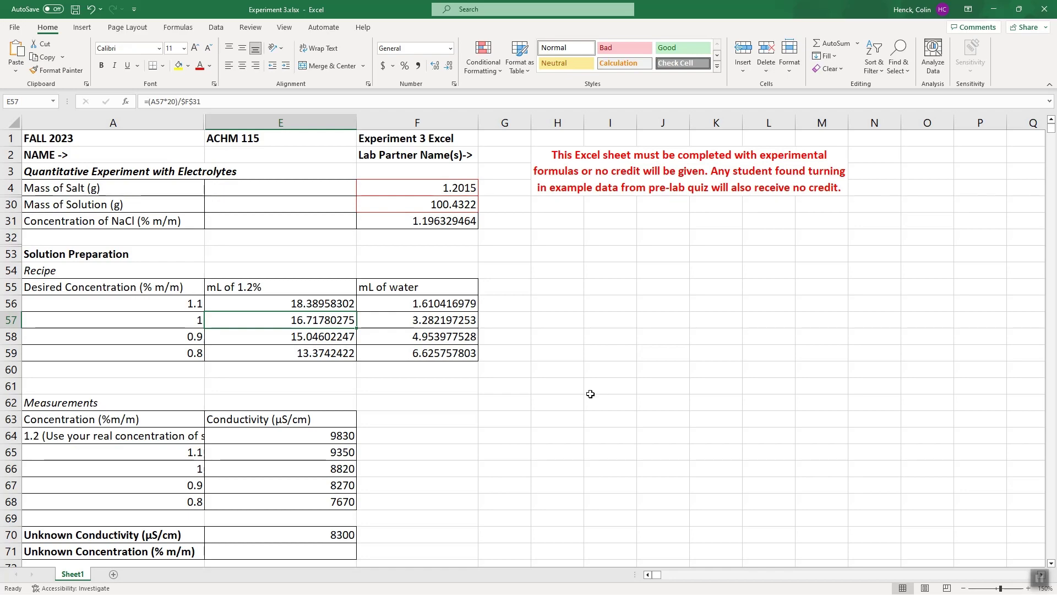
- Switch to the Yawcam preview of the lab setup
key("alt+Tab")
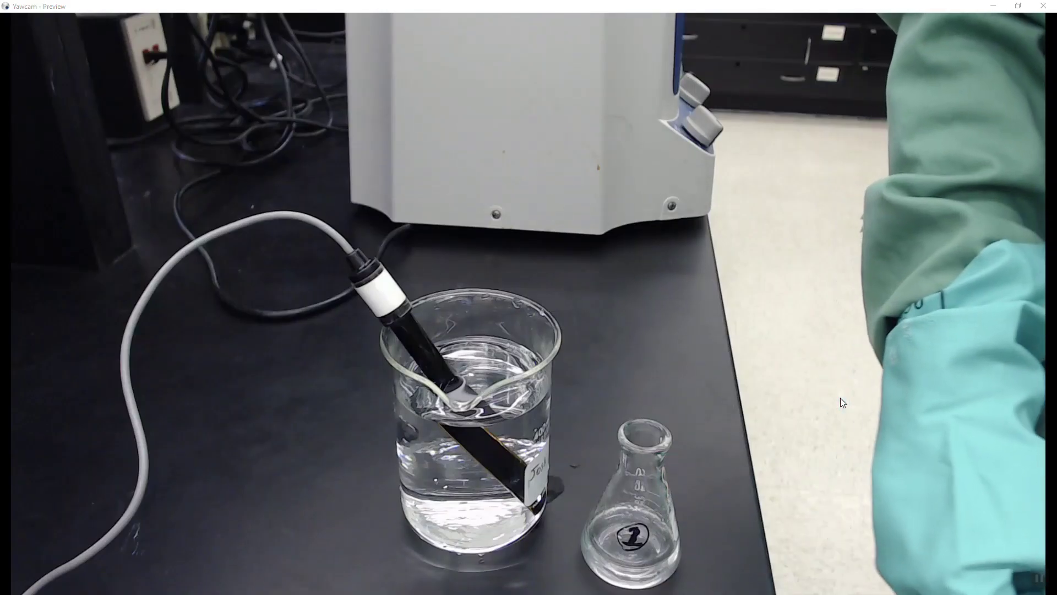
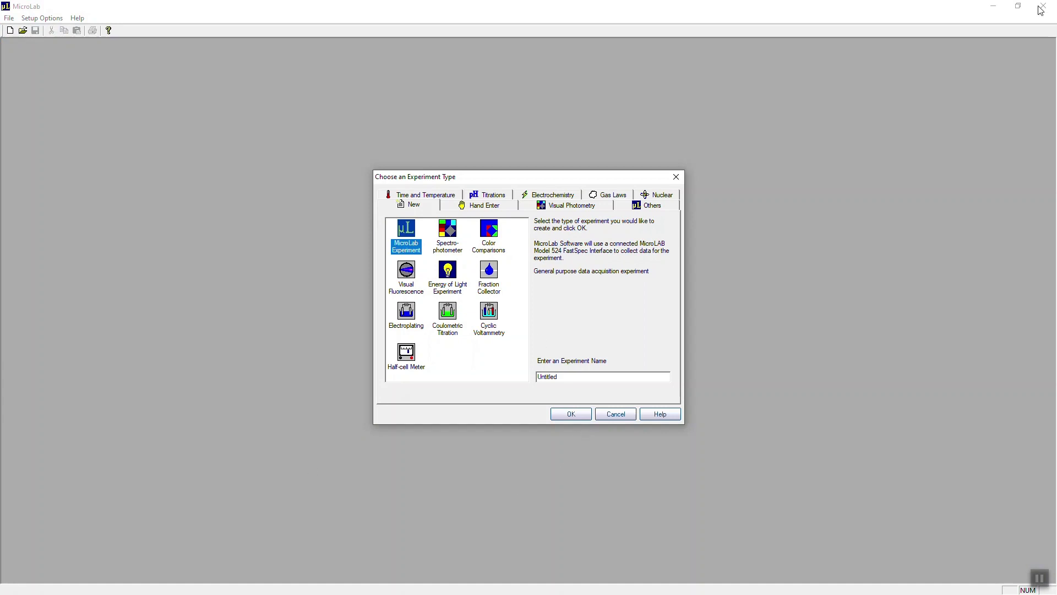
- Dismiss the experiment type selection and exit MicroLab, including after continuing without a connected MicroLab unit
left_click(630, 417)
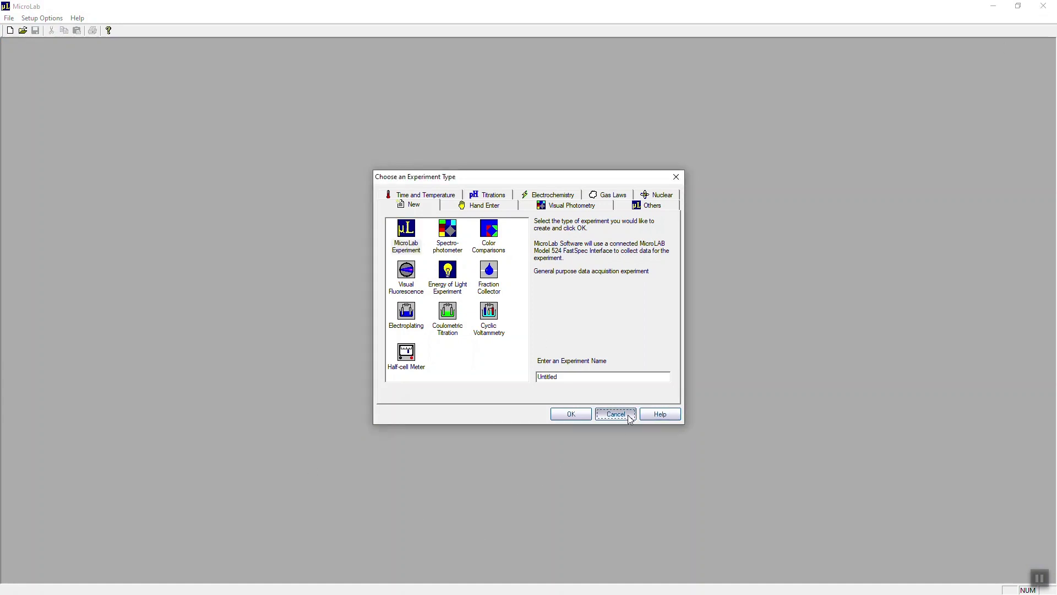
left_click(1044, 5)
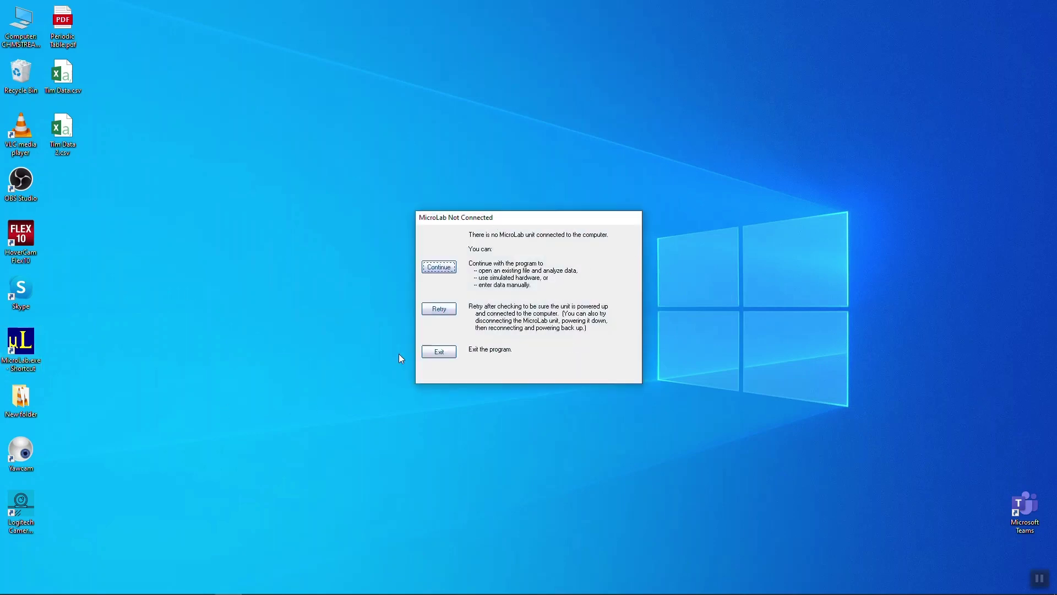
left_click(439, 267)
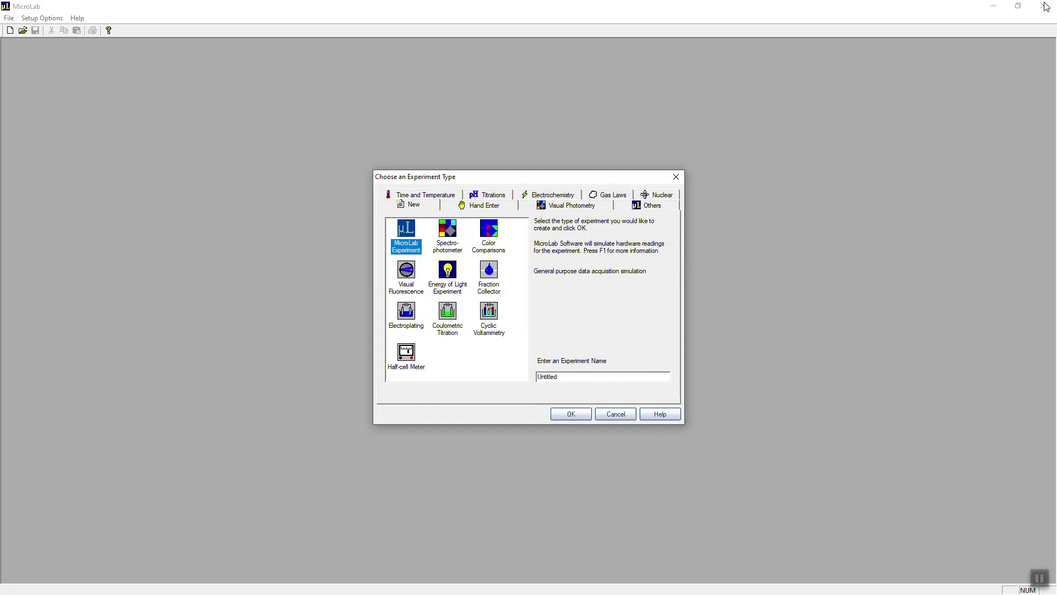
left_click(611, 416)
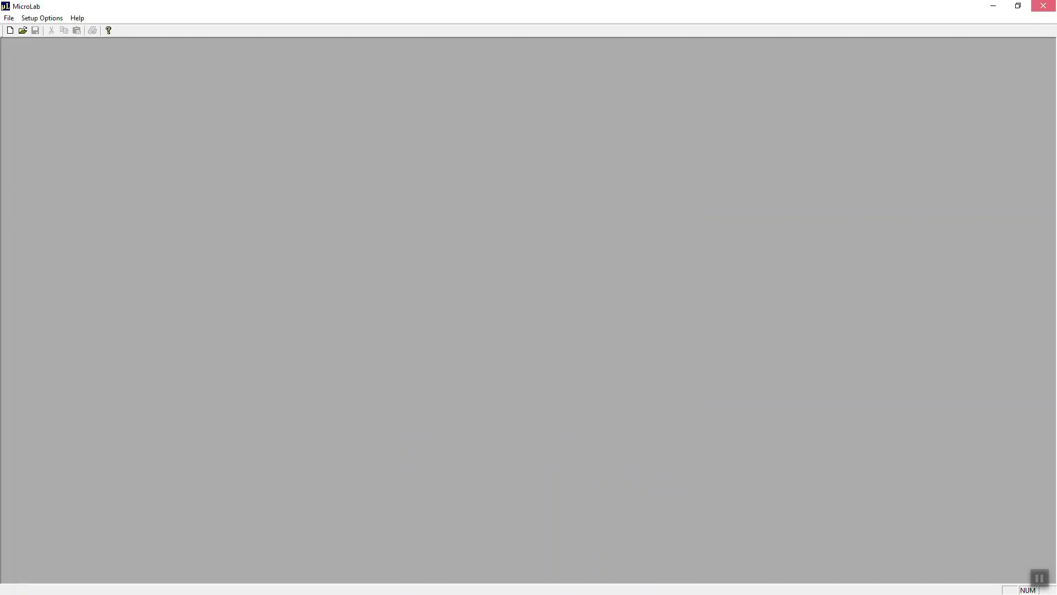
left_click(1053, 6)
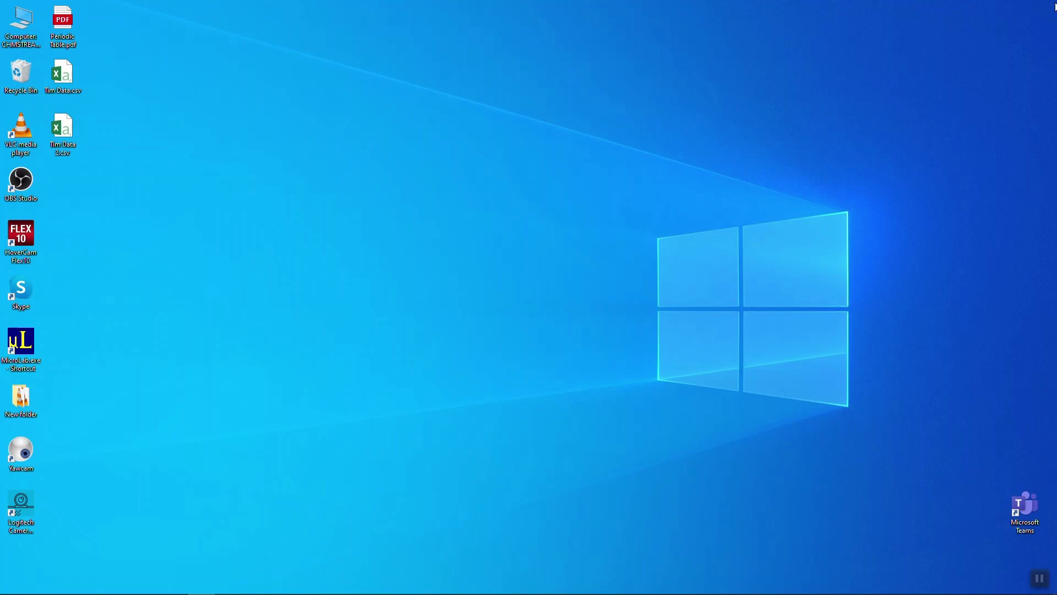
- Launch MicroLab and create a new MicroLab Experiment
double_click(21, 344)
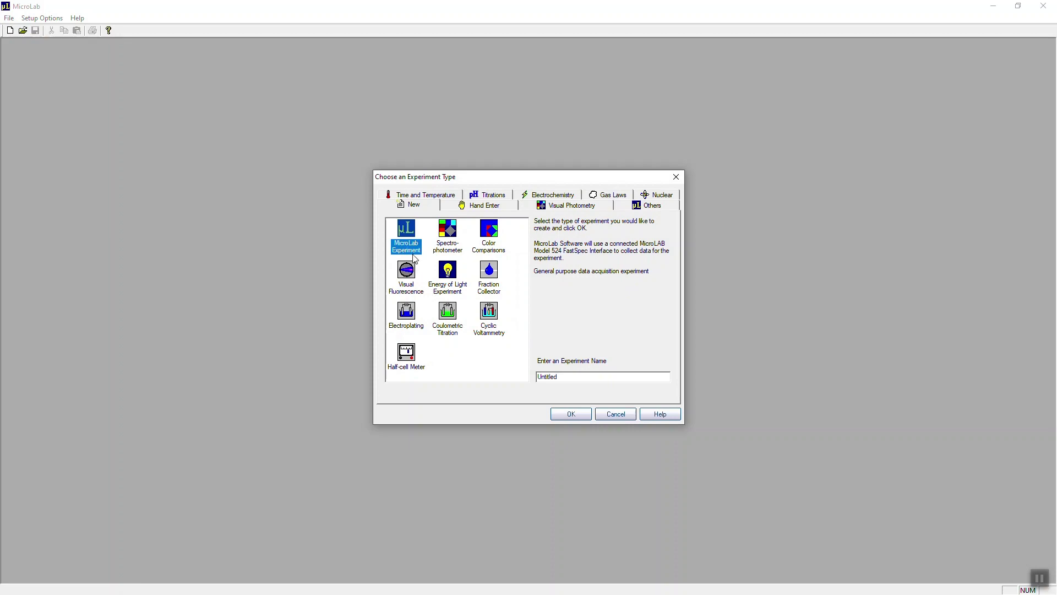
double_click(416, 246)
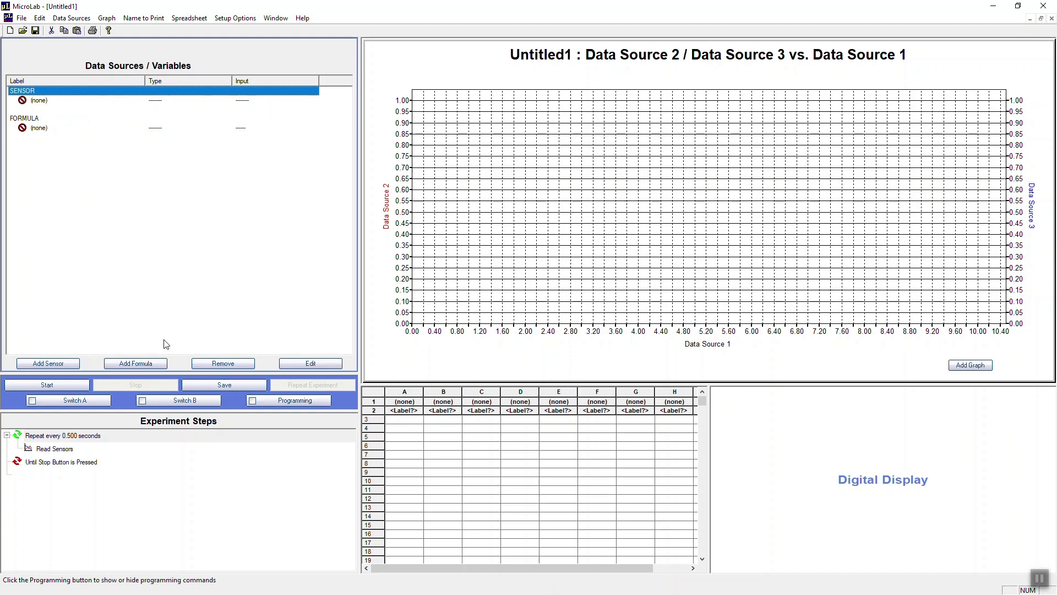
- Add a Conductivity sensor on the conductance input with the 0-20,000 µS range and the factory calibration
left_click(65, 364)
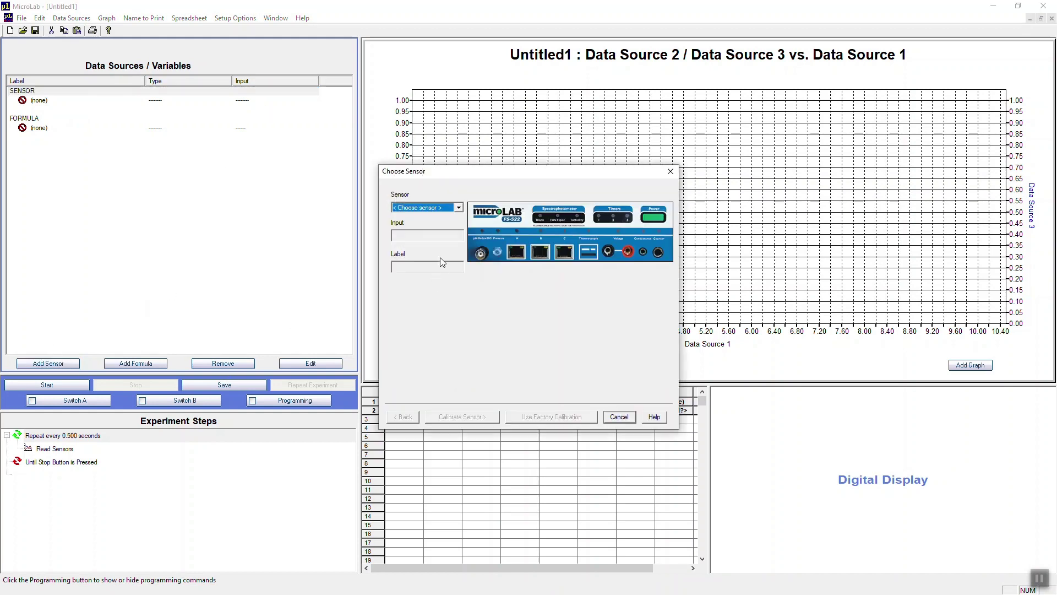
left_click(442, 210)
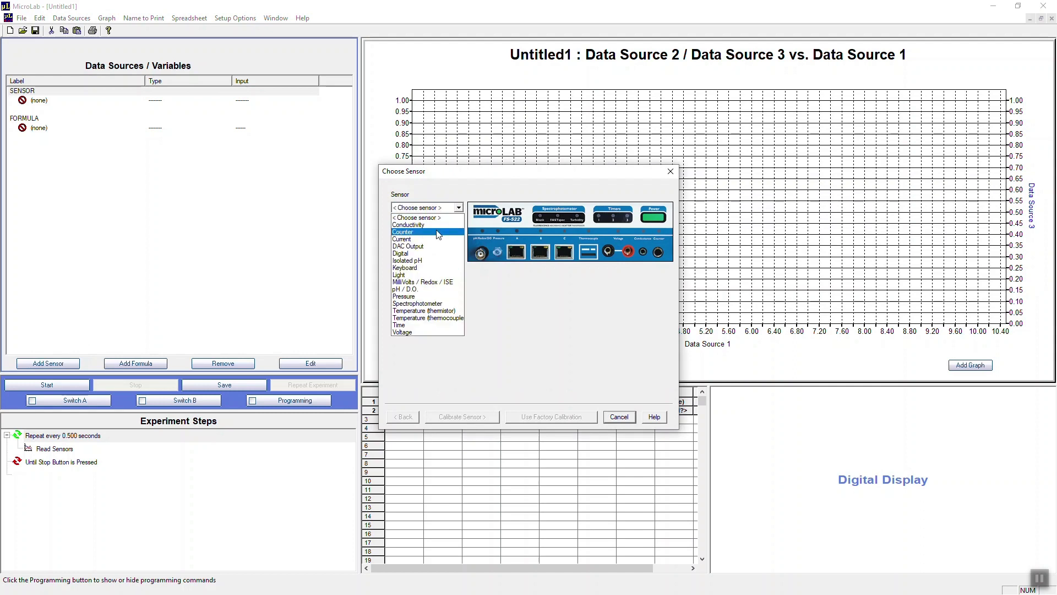
left_click(438, 231)
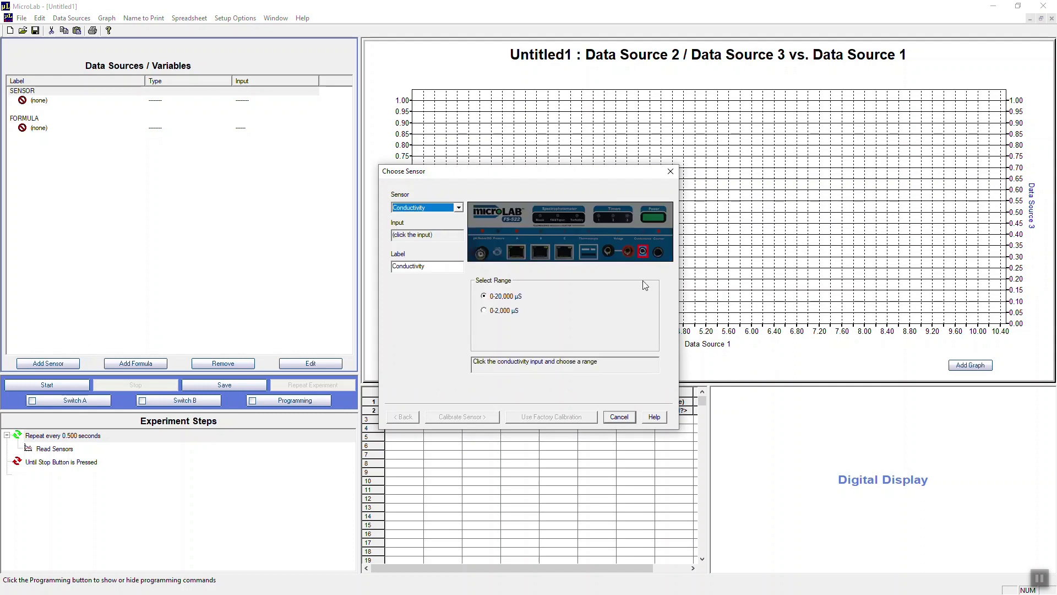
left_click(644, 252)
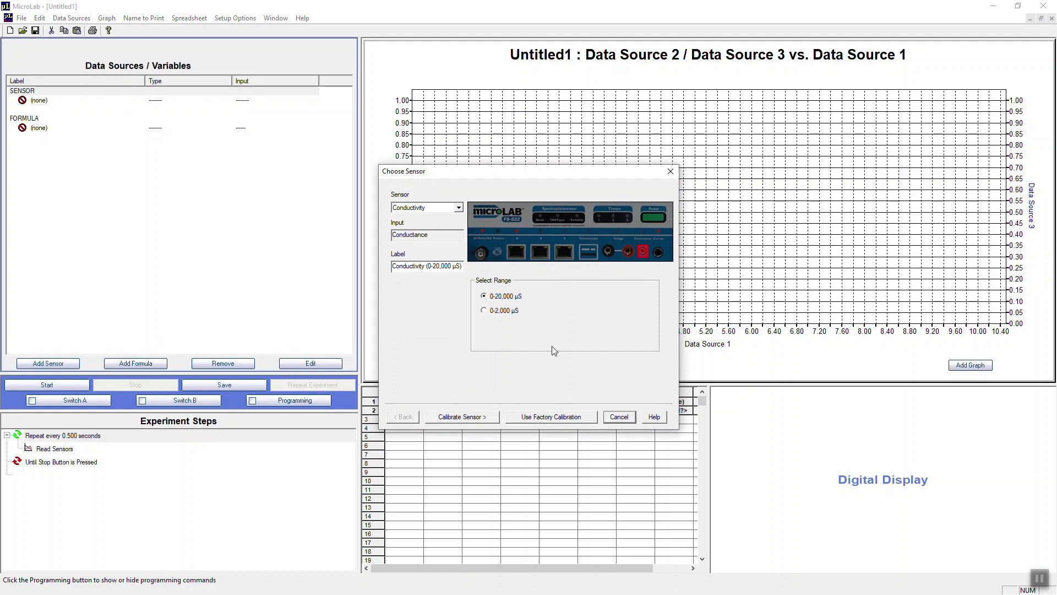
left_click(551, 416)
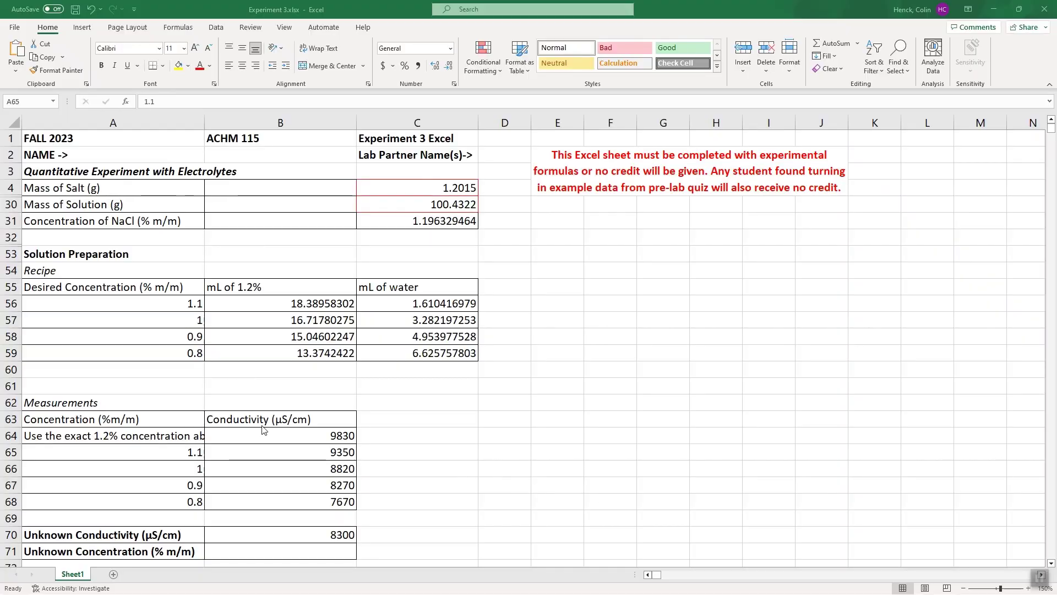
- In the Experiment 3 workbook, replace the placeholder text in A64 with the formula =C31 and check it against the NaCl concentration cell
left_click(142, 438)
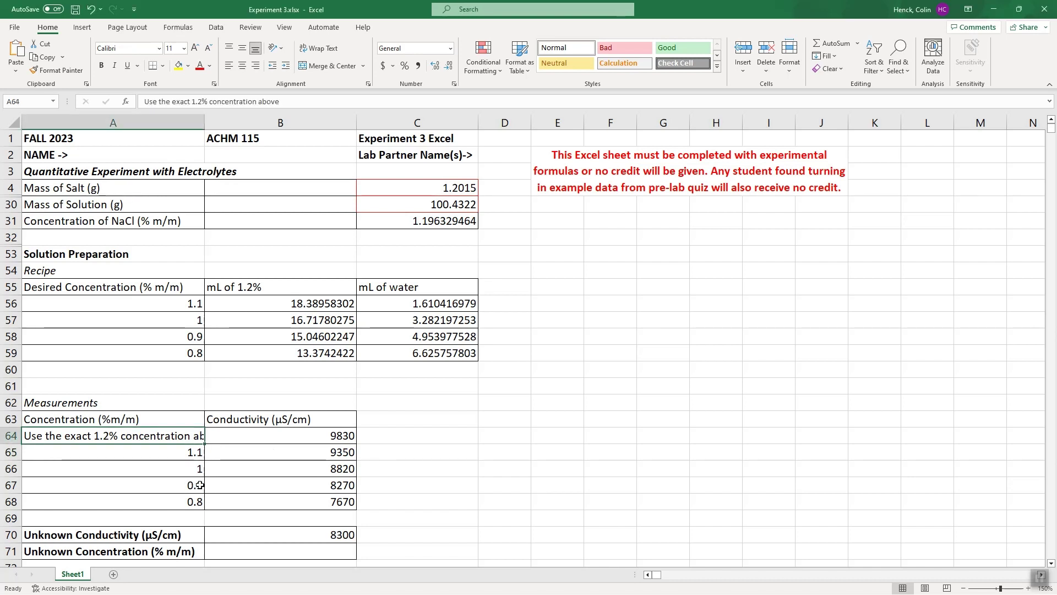
double_click(149, 438)
triple_click(150, 438)
key("BackSpace")
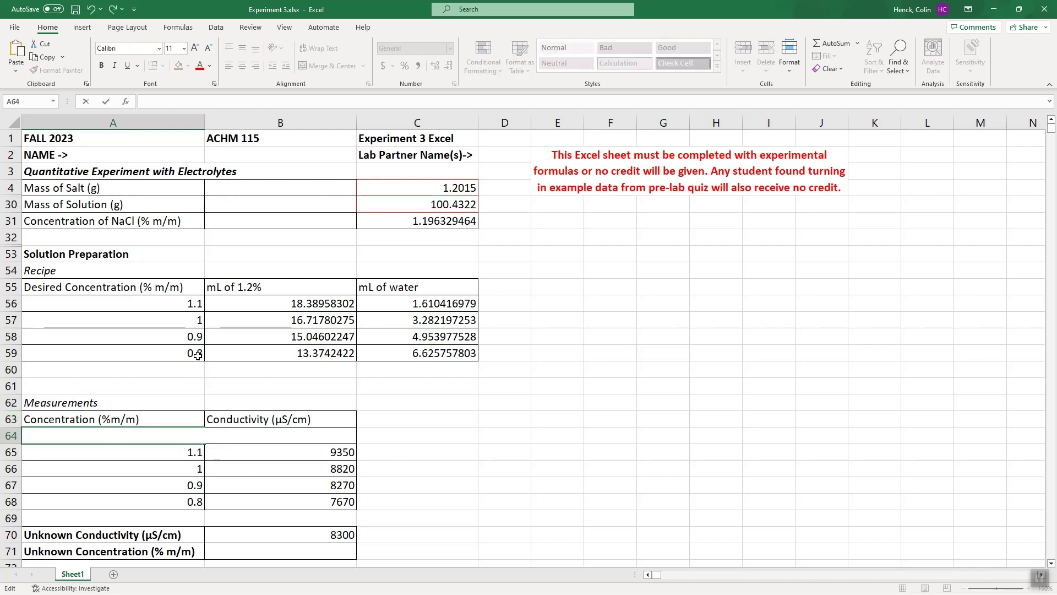
type("=")
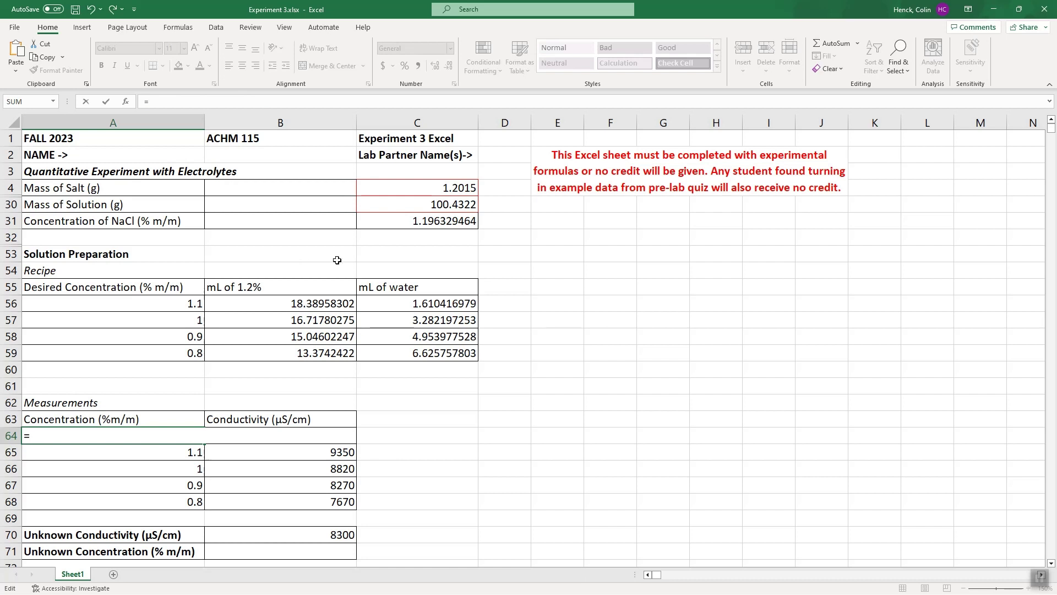
left_click(432, 223)
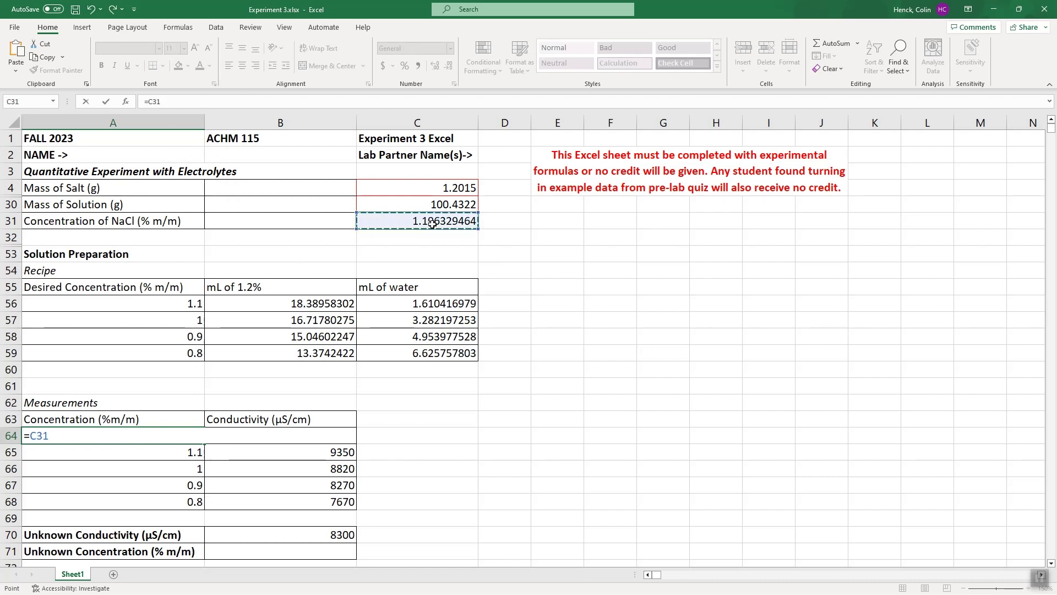
key("Return")
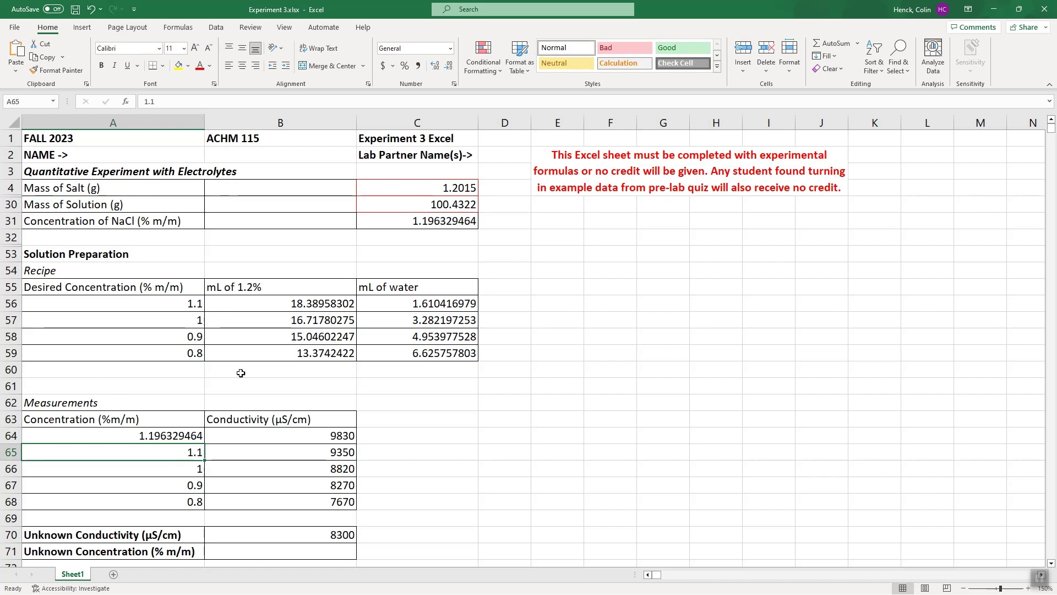
left_click(447, 224)
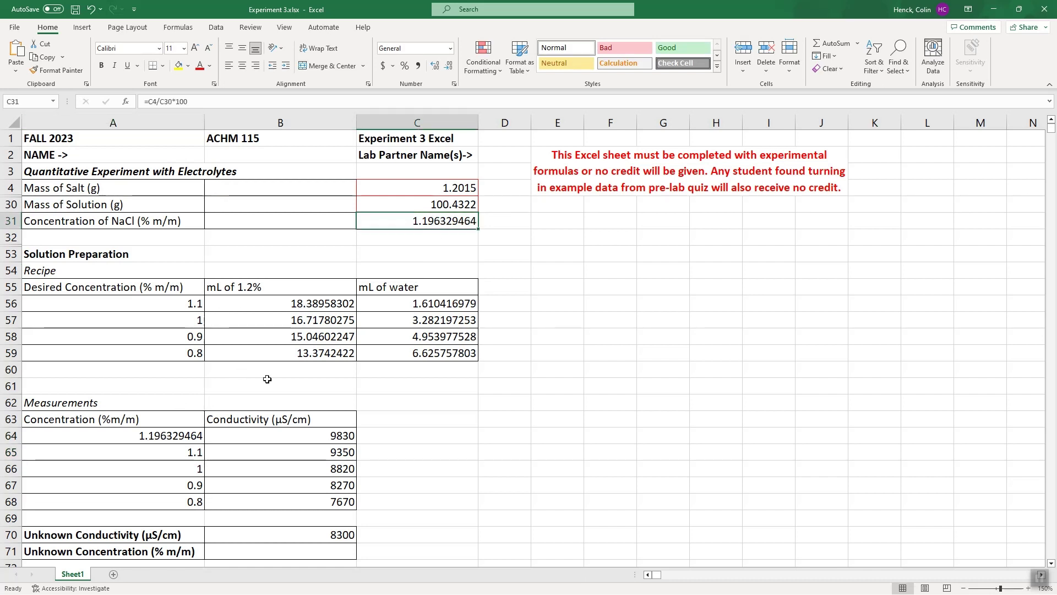
left_click(176, 442)
left_click(429, 222)
- Insert a markers-only scatter chart of the concentration and conductivity data in A64:B68 and place it beside the Measurements table
left_click_drag(185, 437, 332, 501)
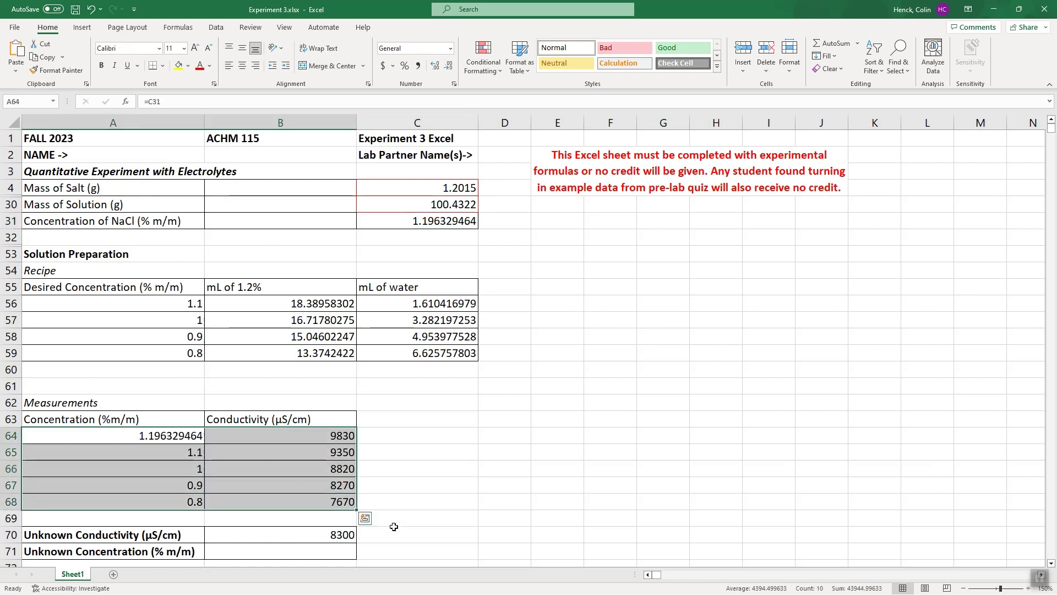
left_click_drag(185, 436, 304, 494)
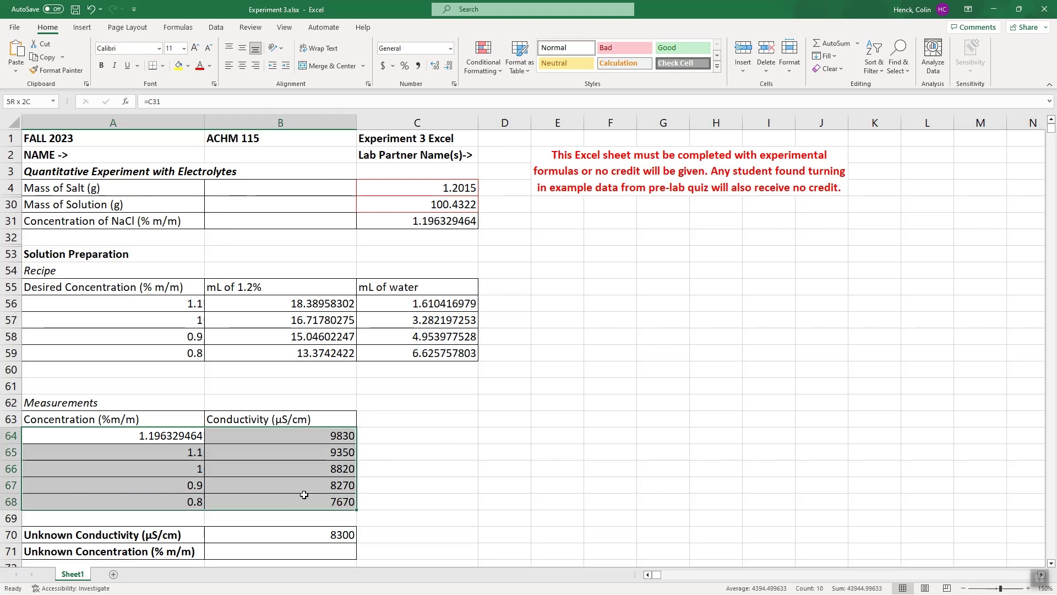
left_click(83, 32)
left_click(512, 68)
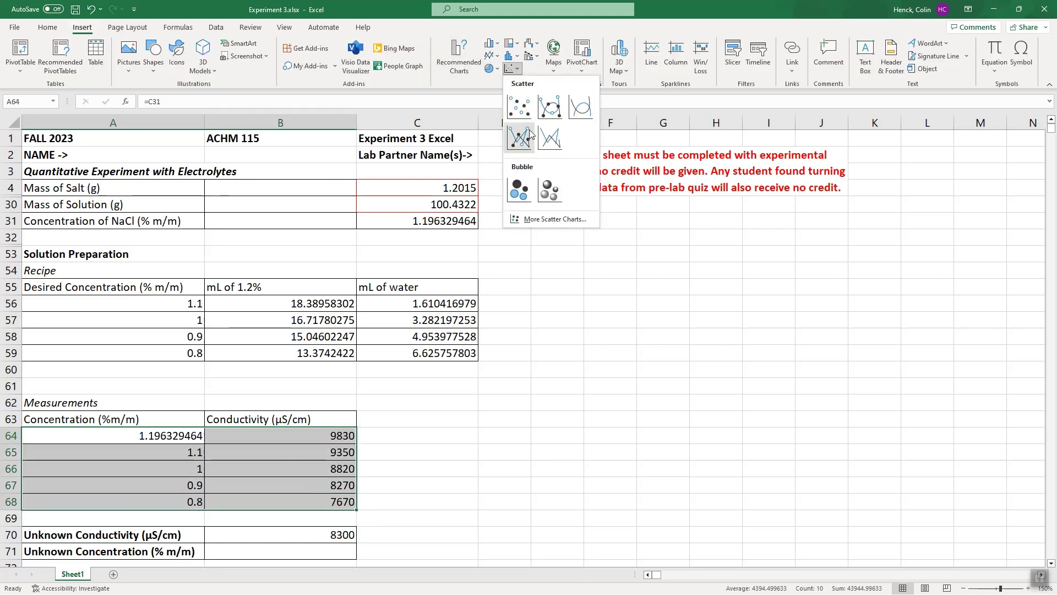
left_click(528, 115)
left_click_drag(616, 255, 696, 256)
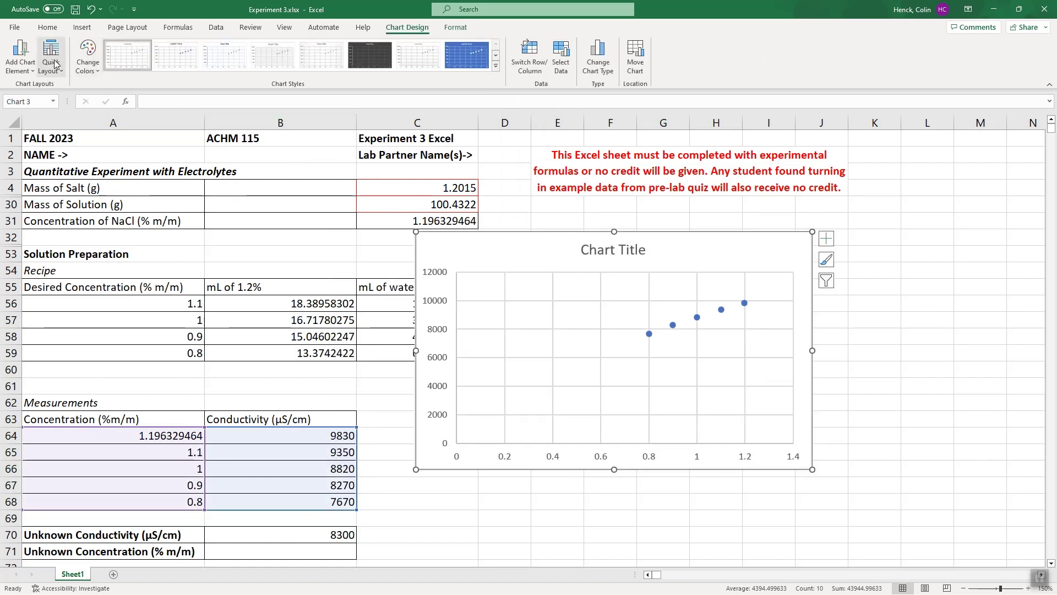
- Apply the quick layout with axis titles and a linear trendline with equation and R², and move the equation off the data points
left_click(54, 62)
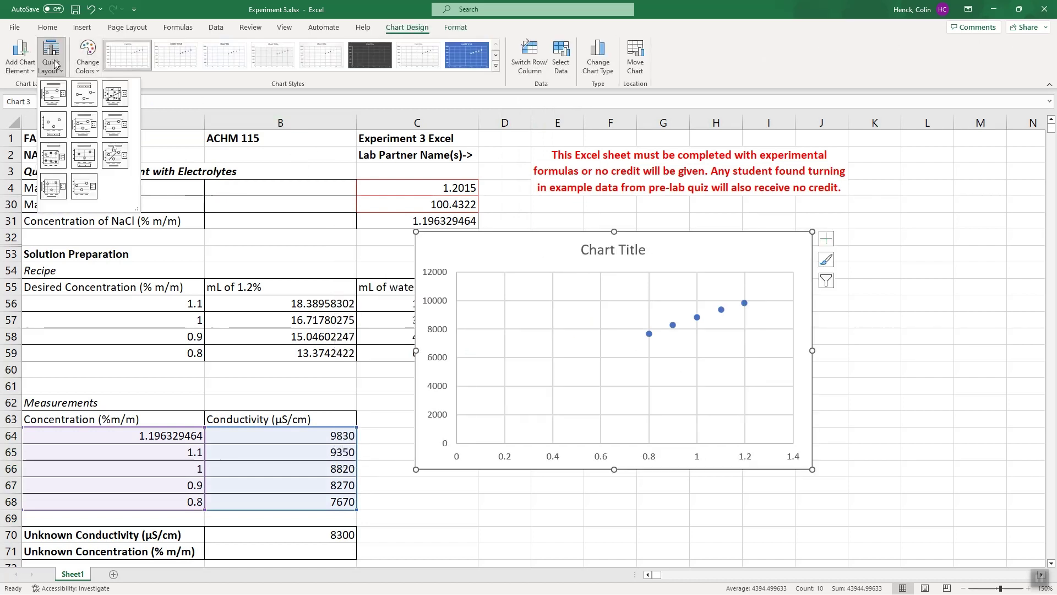
left_click(113, 159)
left_click(590, 298)
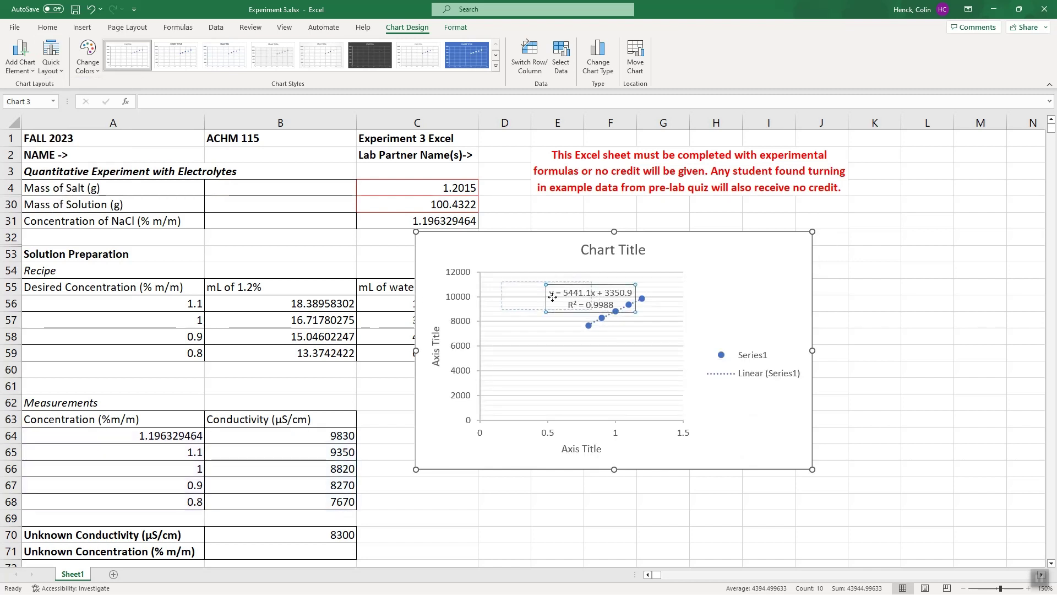
left_click_drag(591, 298, 547, 295)
left_click(630, 346)
left_click(574, 309)
- Delete the chart legend and title the horizontal axis "Concentration (% m/m)"
left_click(753, 380)
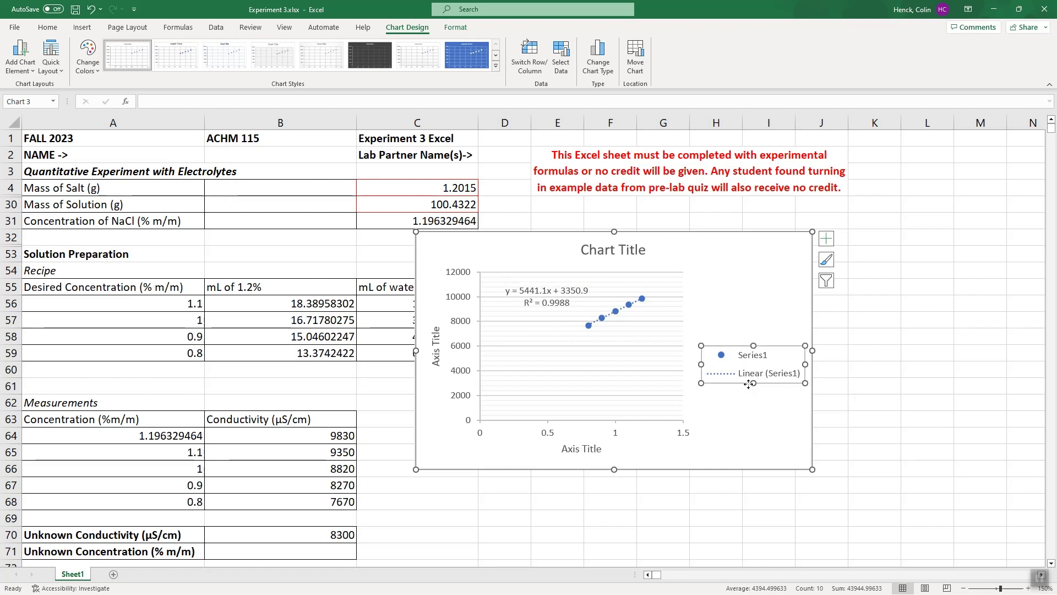
key("Delete")
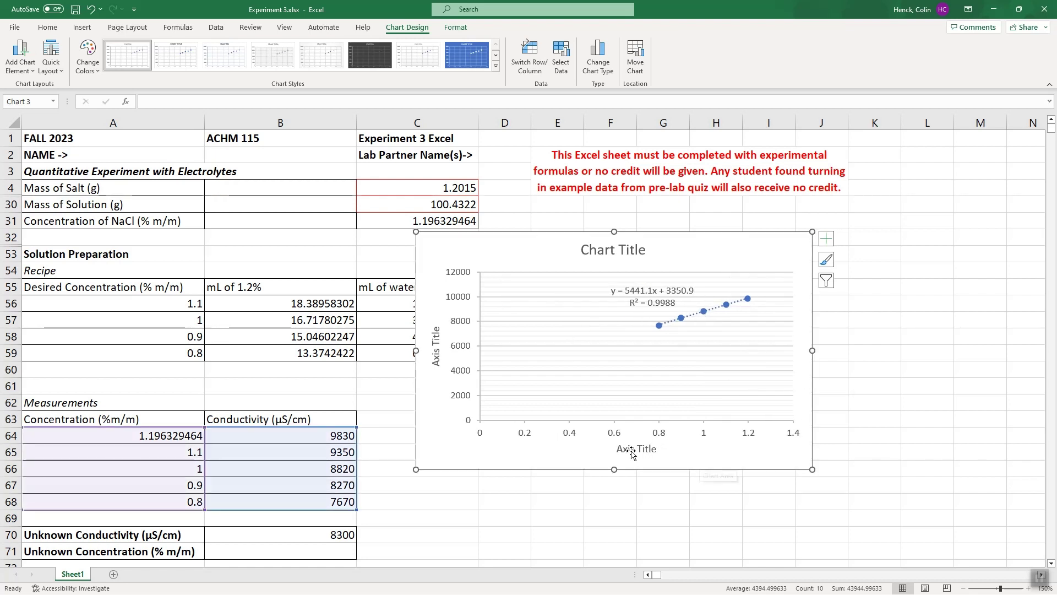
double_click(633, 454)
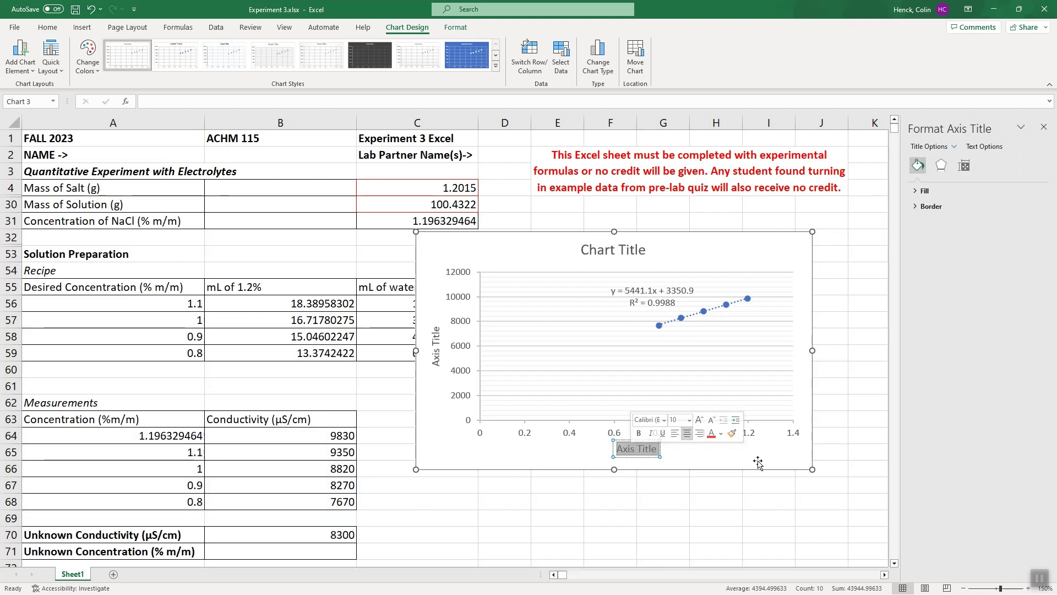
type("Mas")
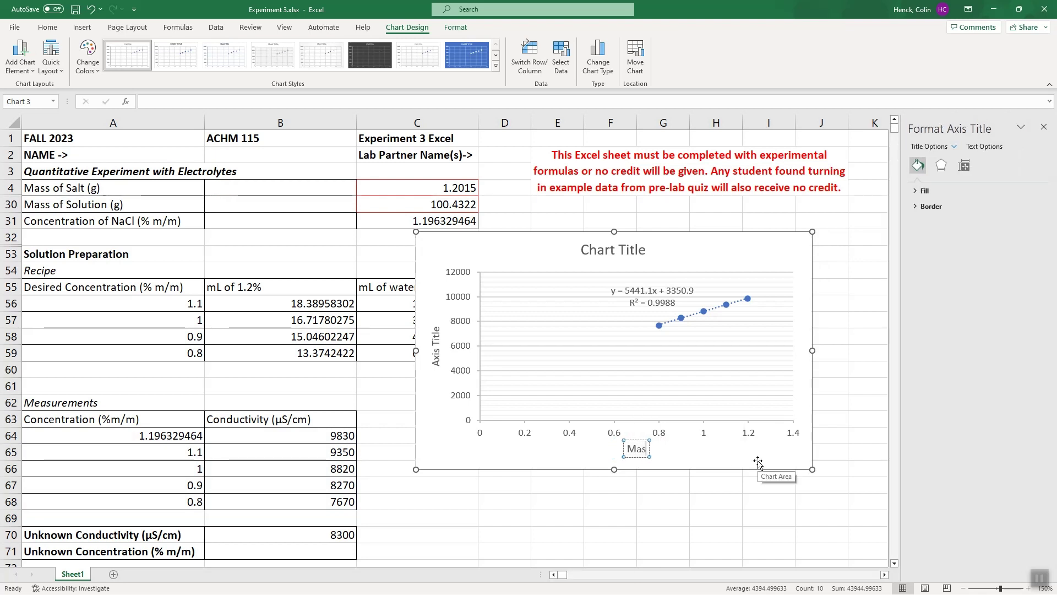
key("BackSpace")
key("BackSpace")
key("BackSpace")
key("BackSpace")
type("Concentration (%")
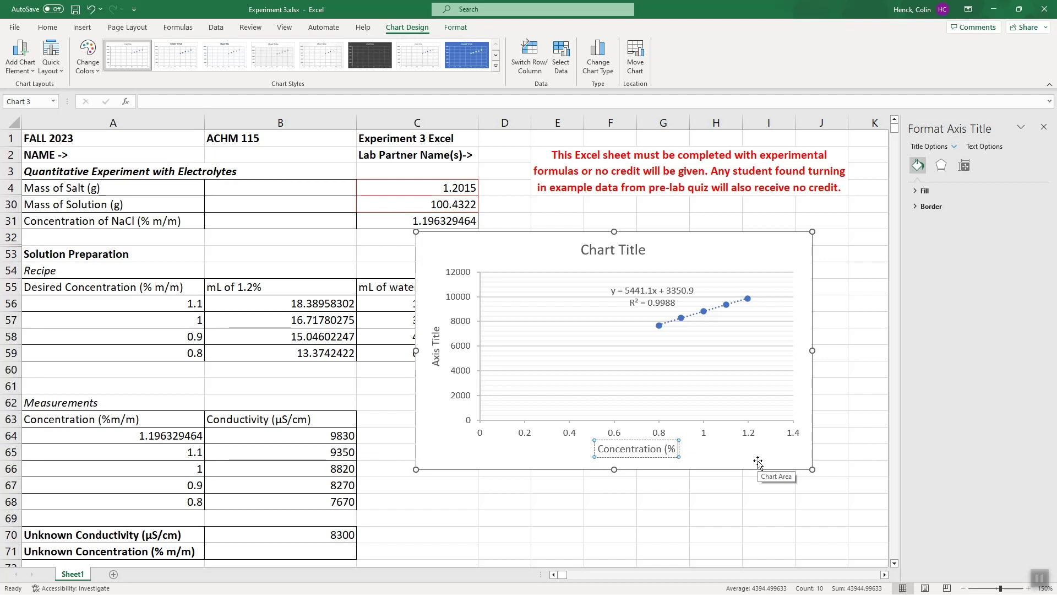
type(" m/m)")
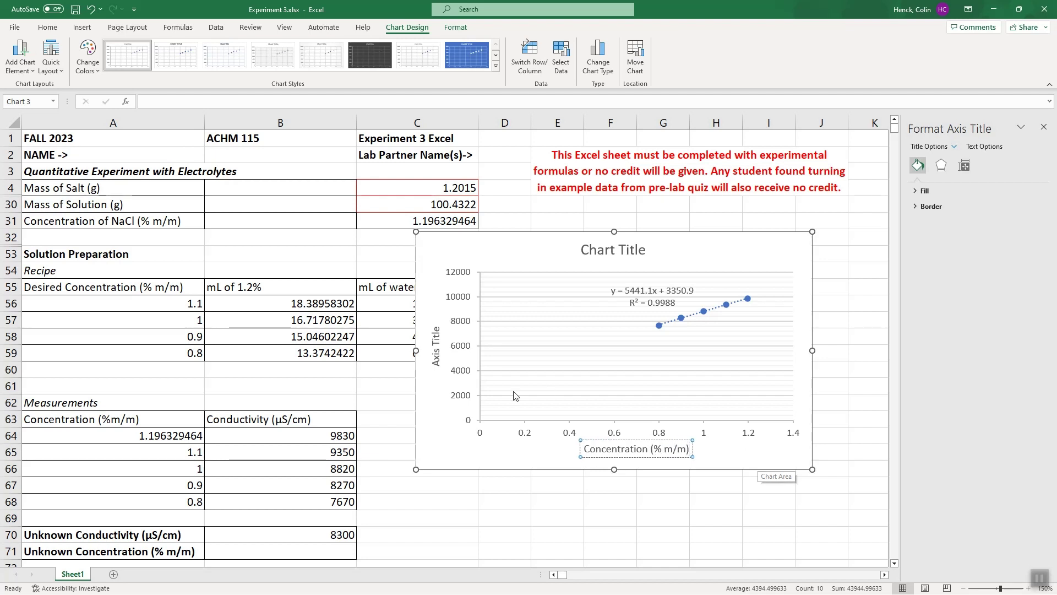
- Title the chart's vertical axis "Conductivity (µS/cm)", inserting the micro sign from the symbol set
left_click(436, 347)
triple_click(436, 347)
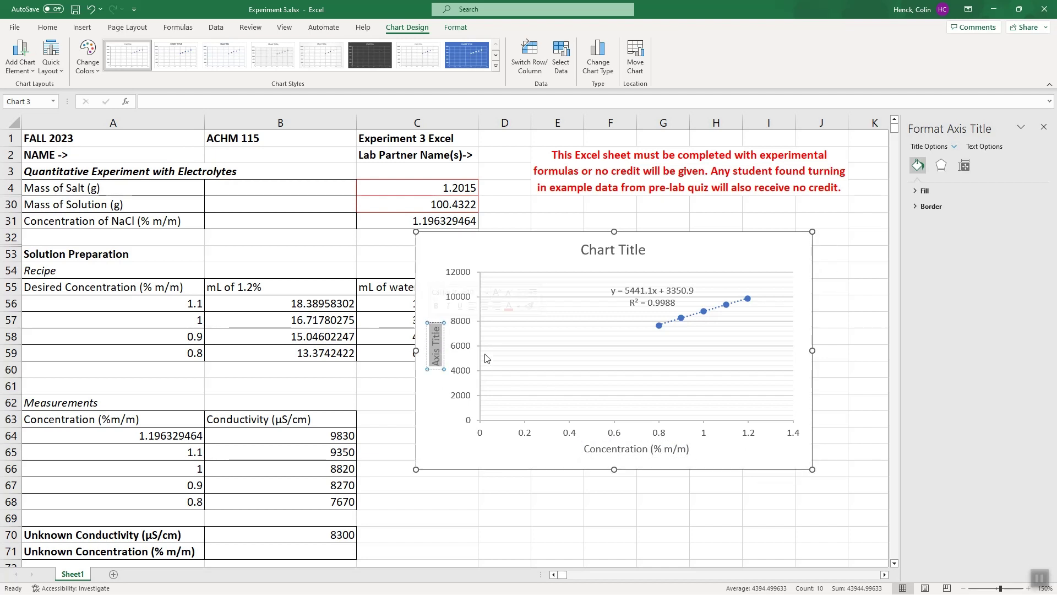
type("Conductivity (")
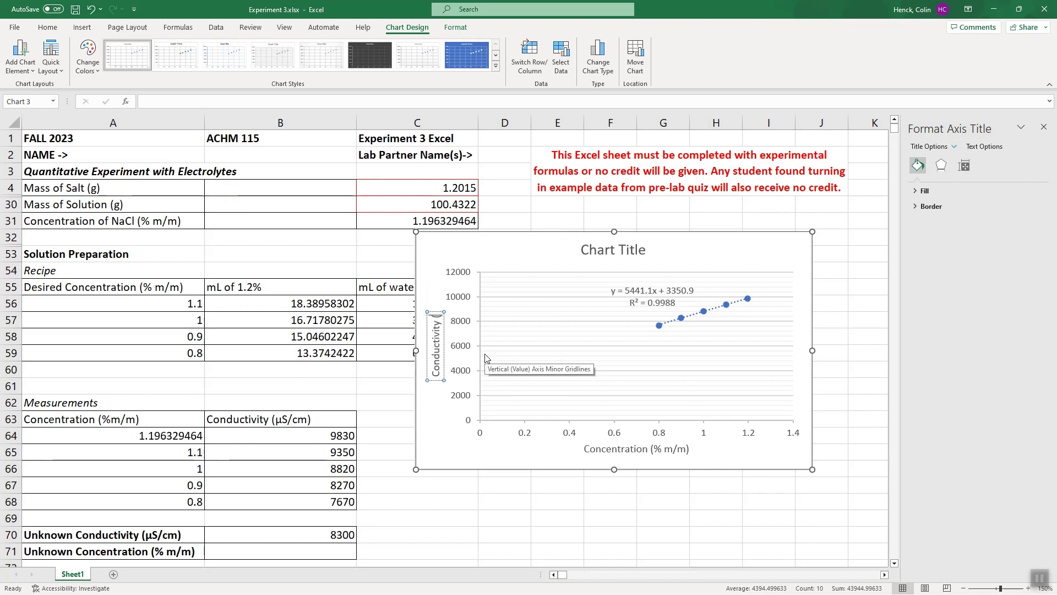
left_click(82, 27)
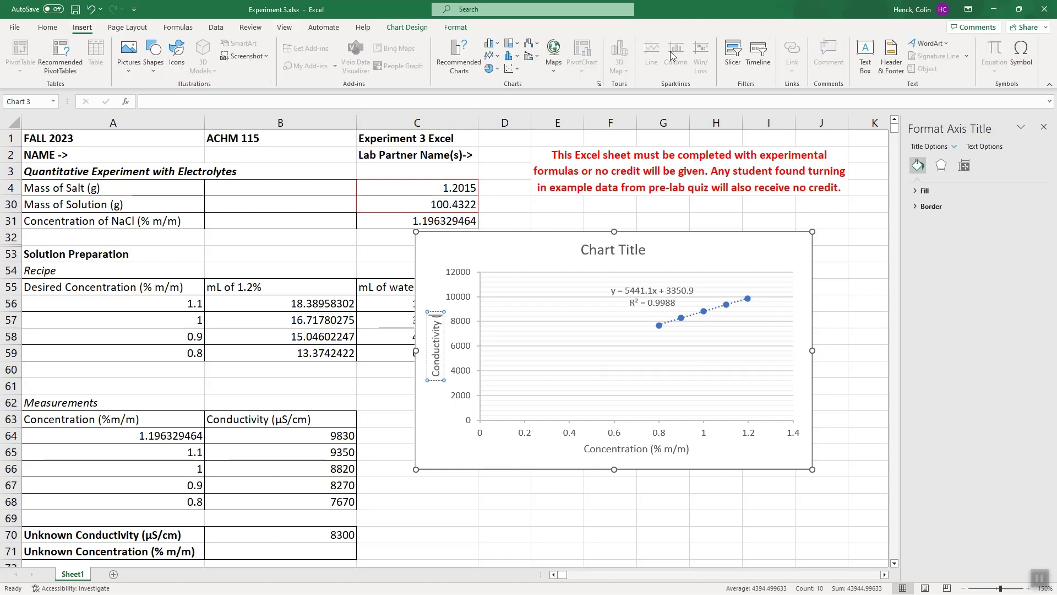
left_click(1021, 55)
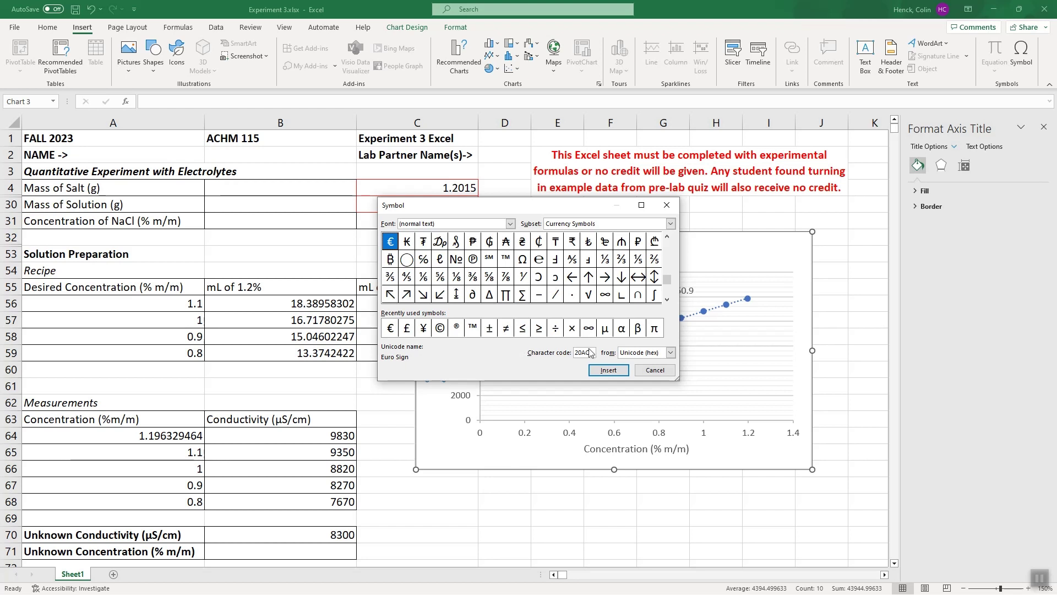
left_click(607, 331)
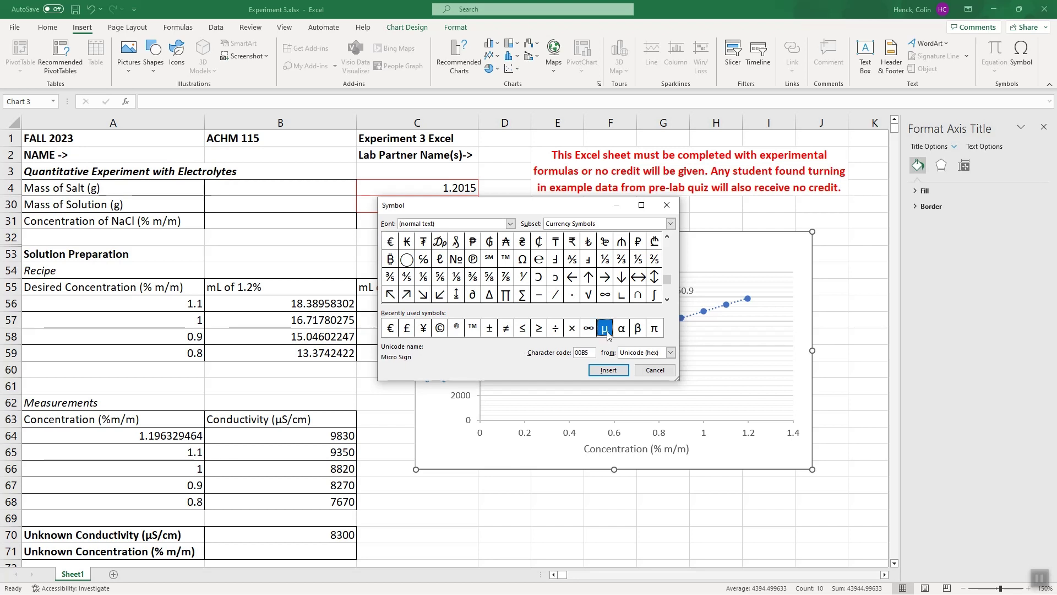
left_click(608, 370)
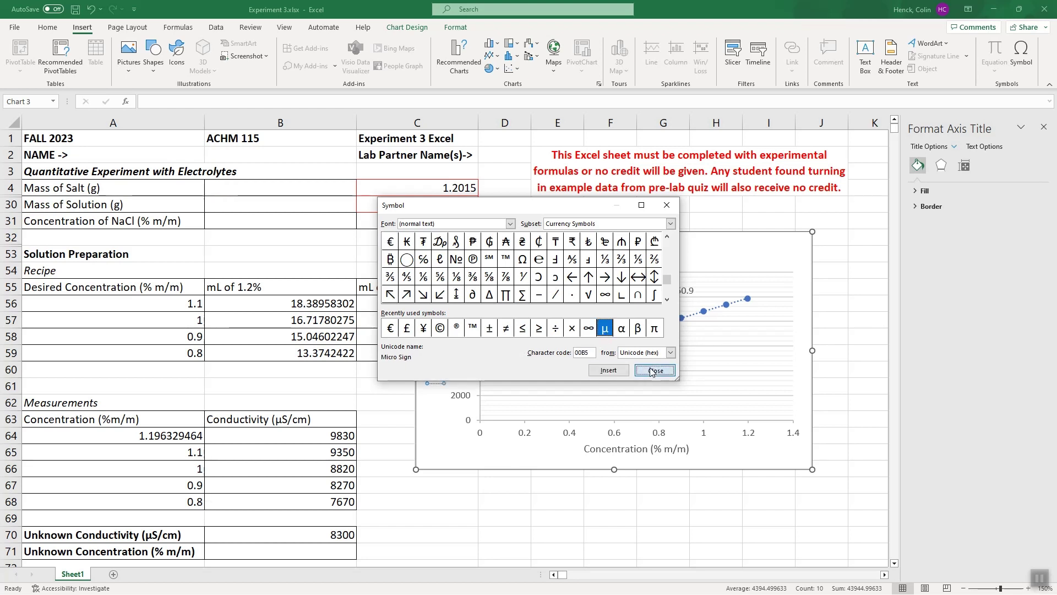
left_click(654, 370)
type("S/cm)")
double_click(612, 251)
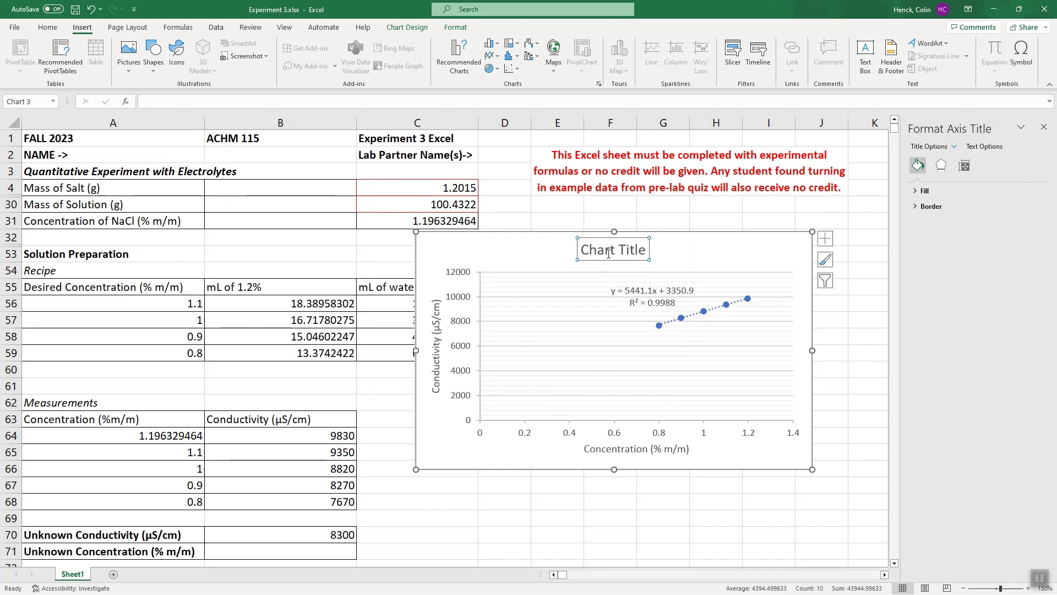
key("Escape")
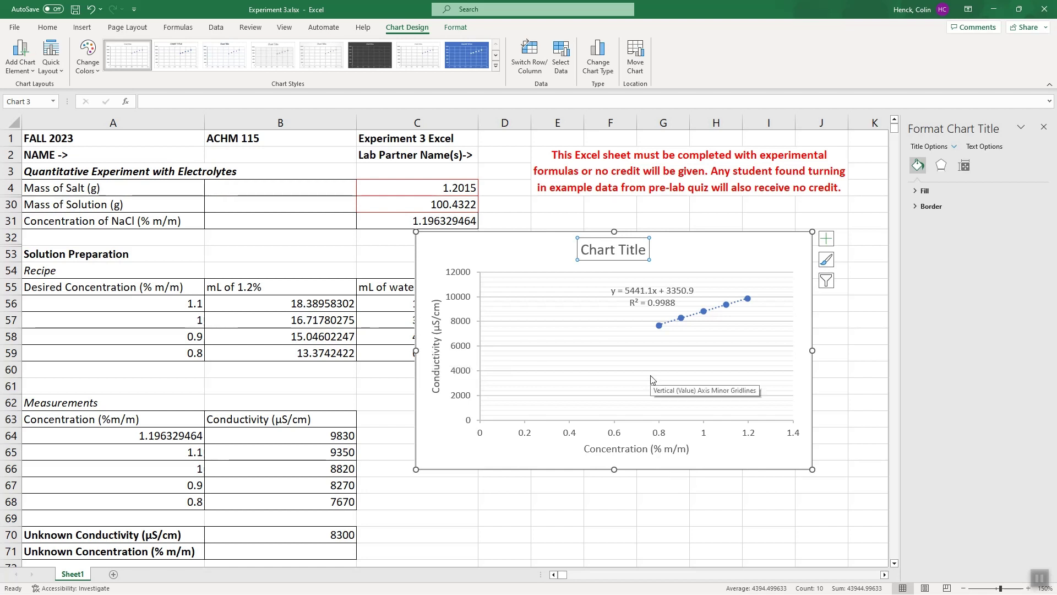
left_click(660, 310)
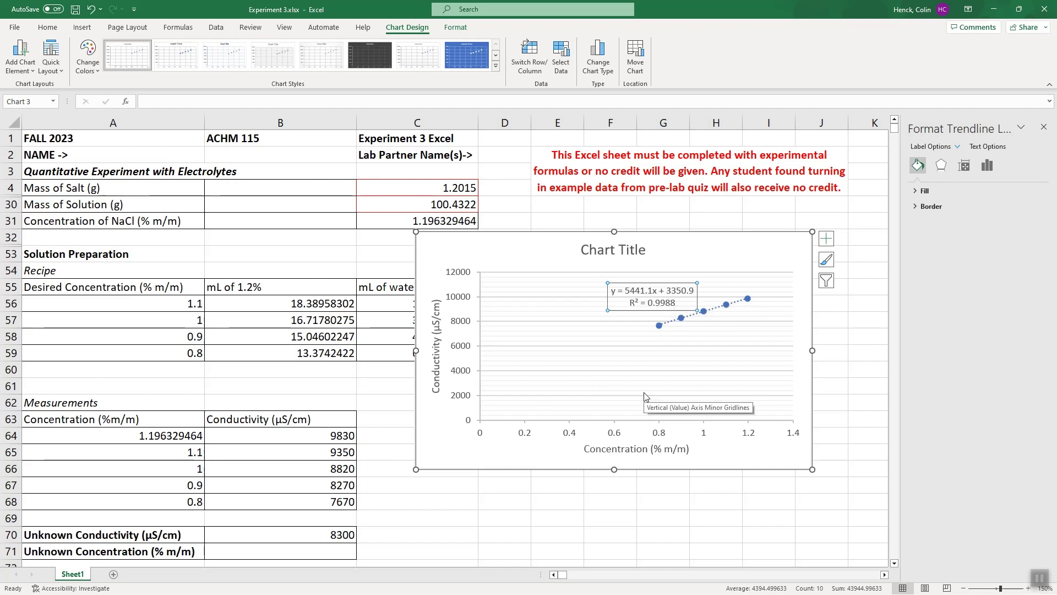
- Calculate the unknown concentration in B71 from the trendline equation with the formula =(B70-3350.9)/5441.1
left_click(348, 549)
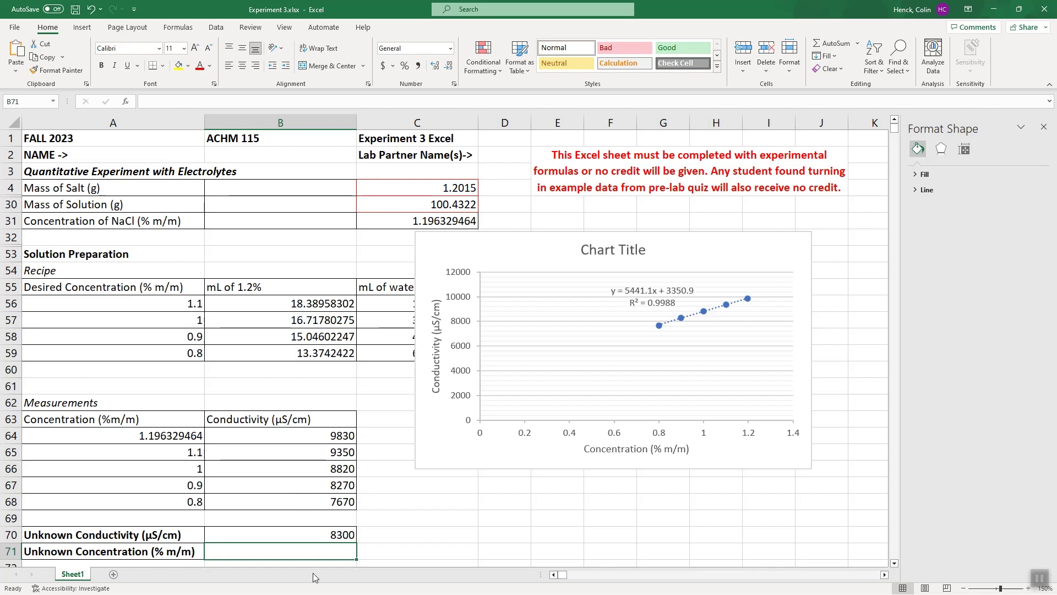
double_click(275, 553)
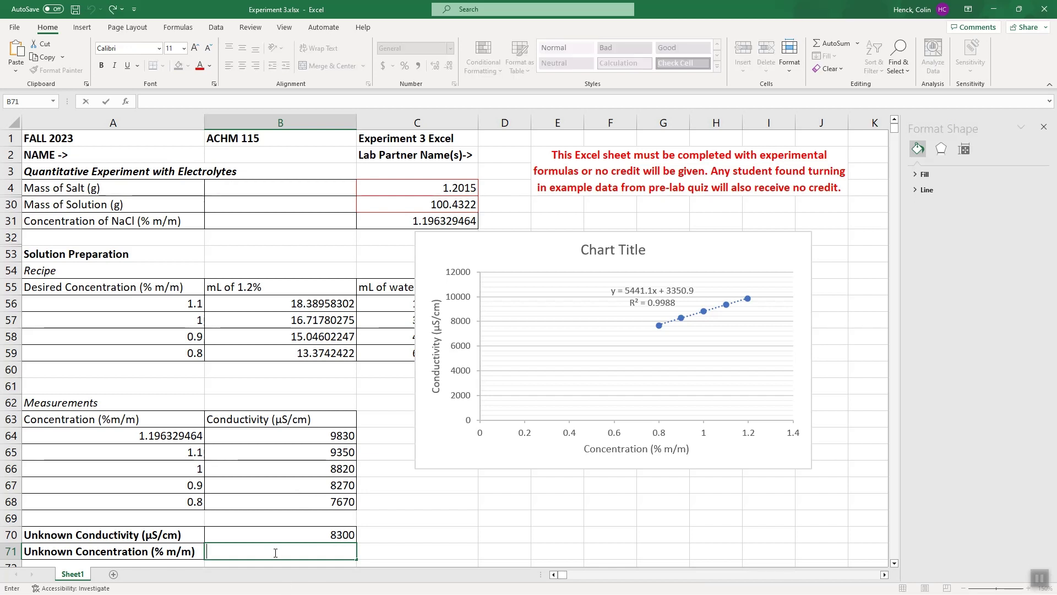
type("=")
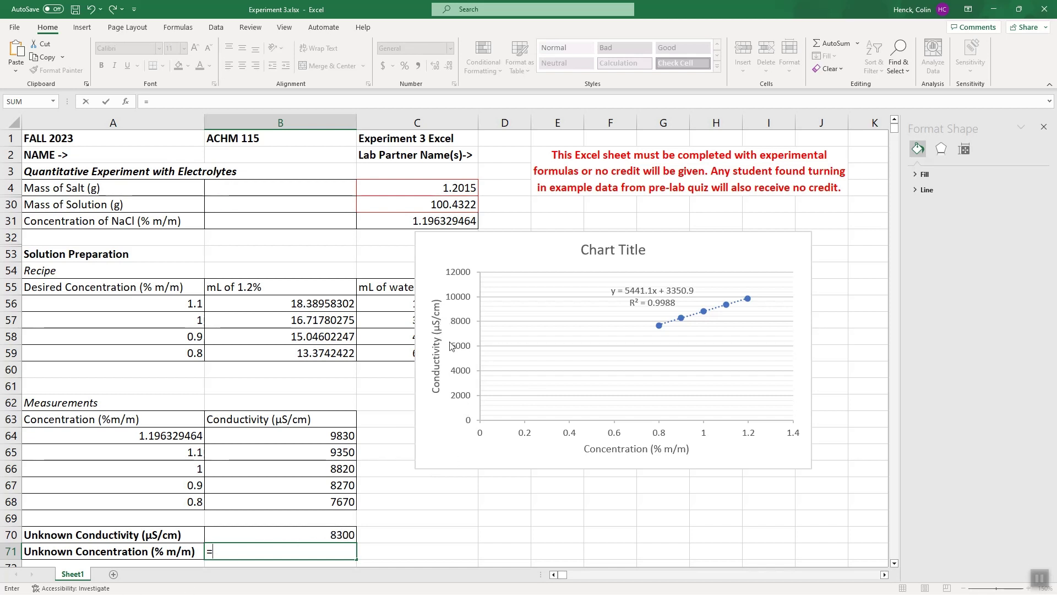
left_click(330, 536)
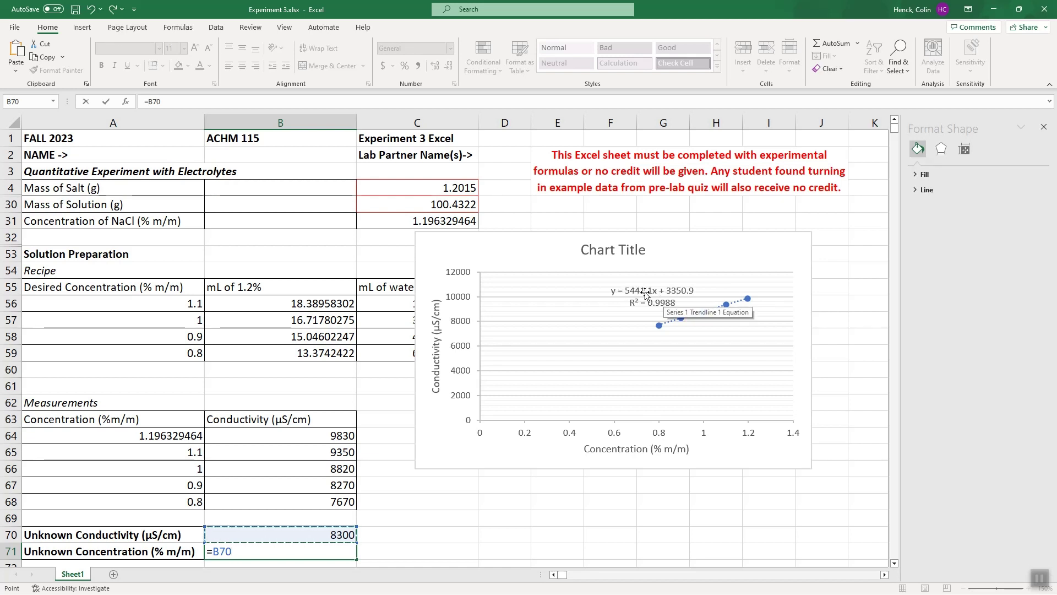
left_click(216, 552)
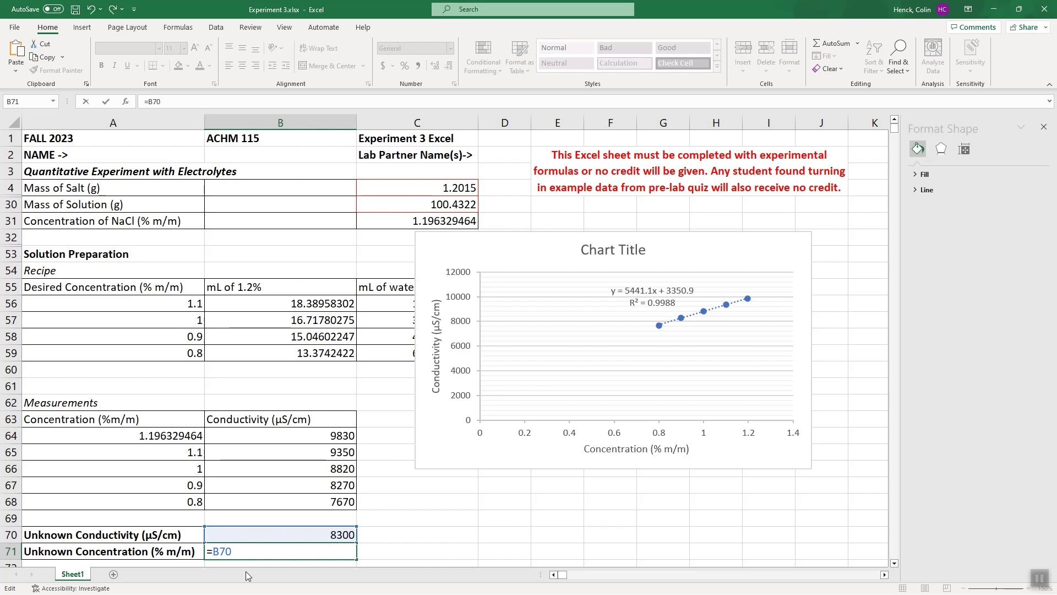
type("(")
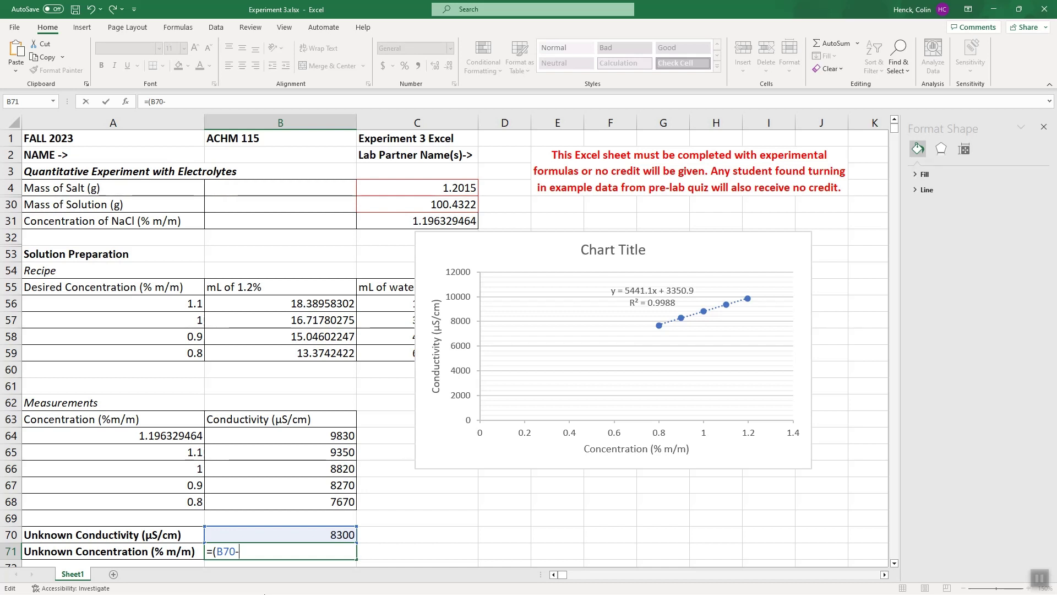
type("50.9")
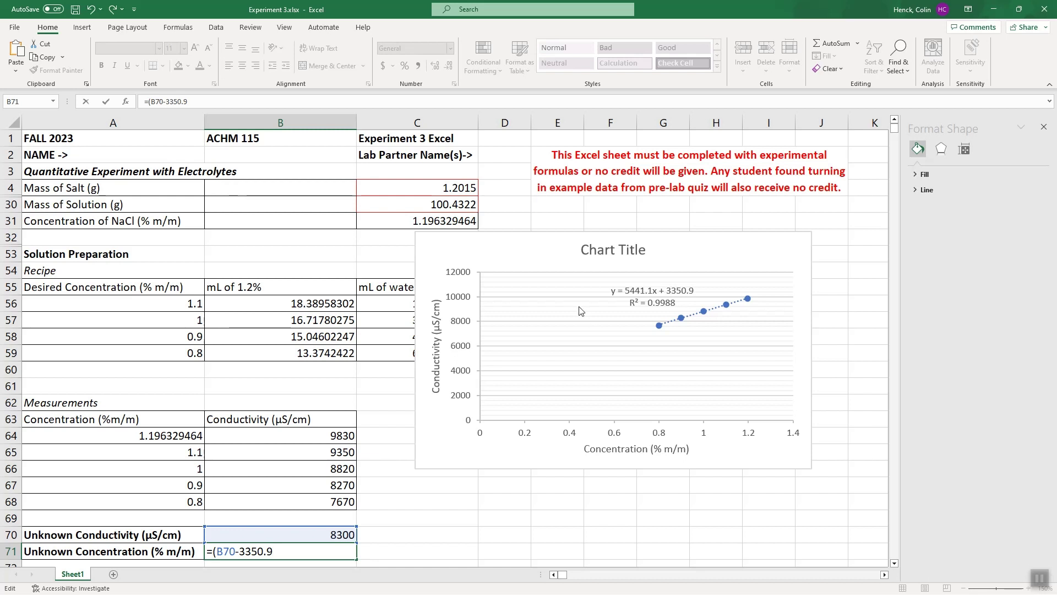
type(")")
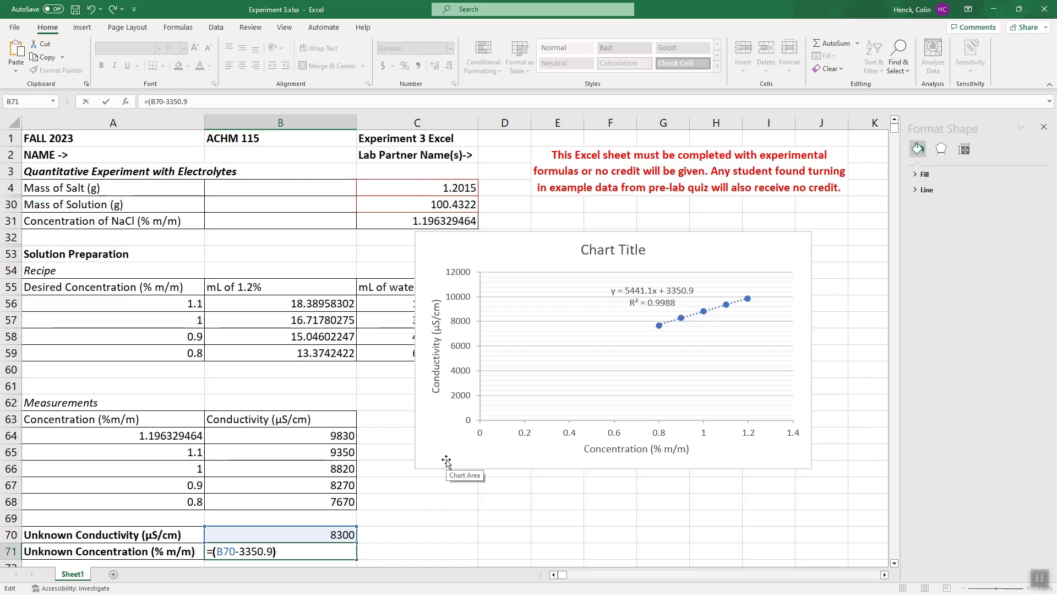
type("/")
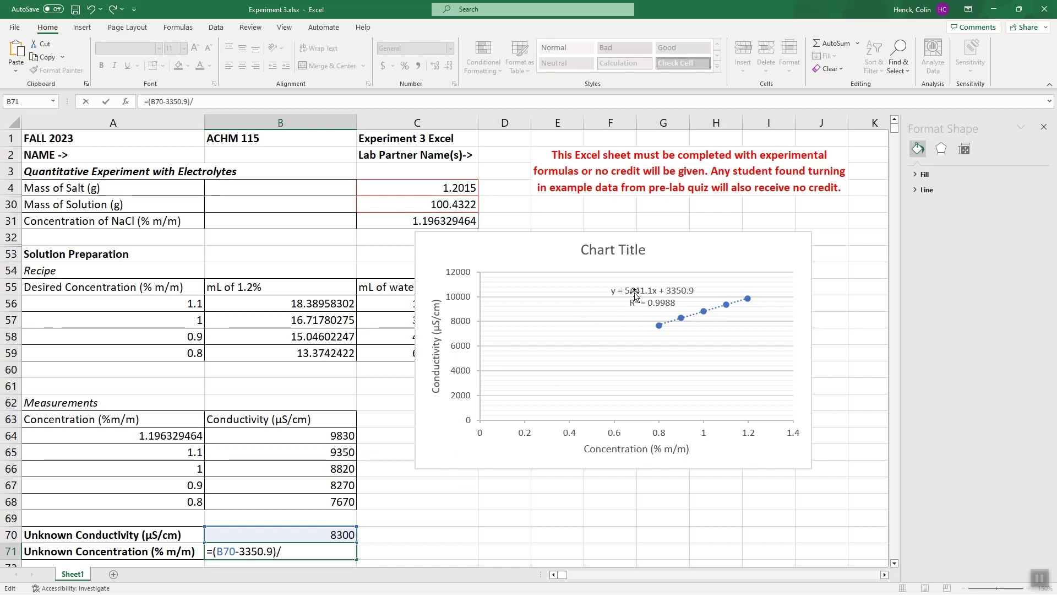
type("5441.1")
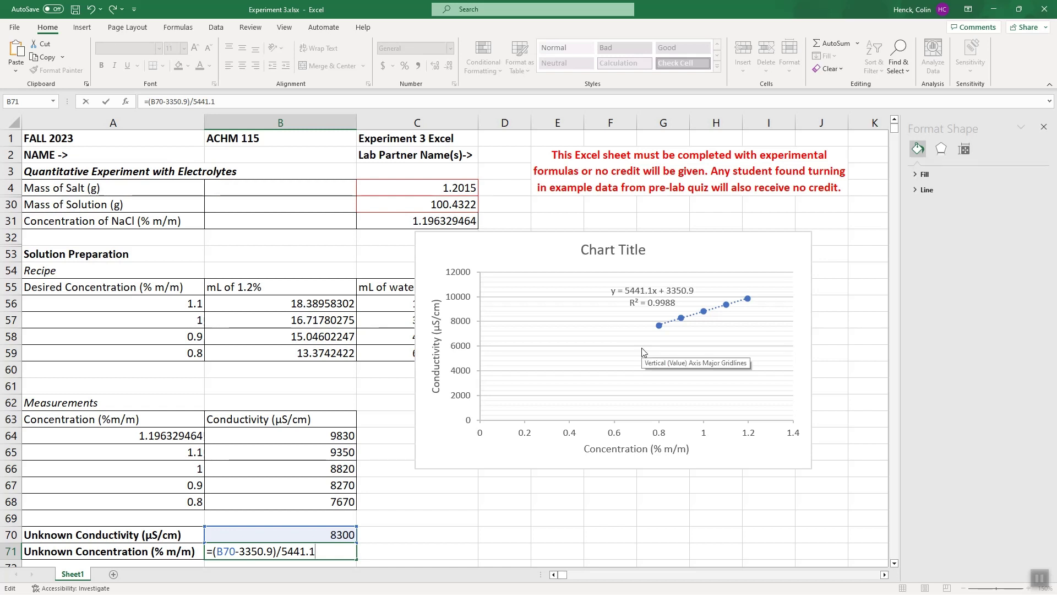
key("Return")
key("Up")
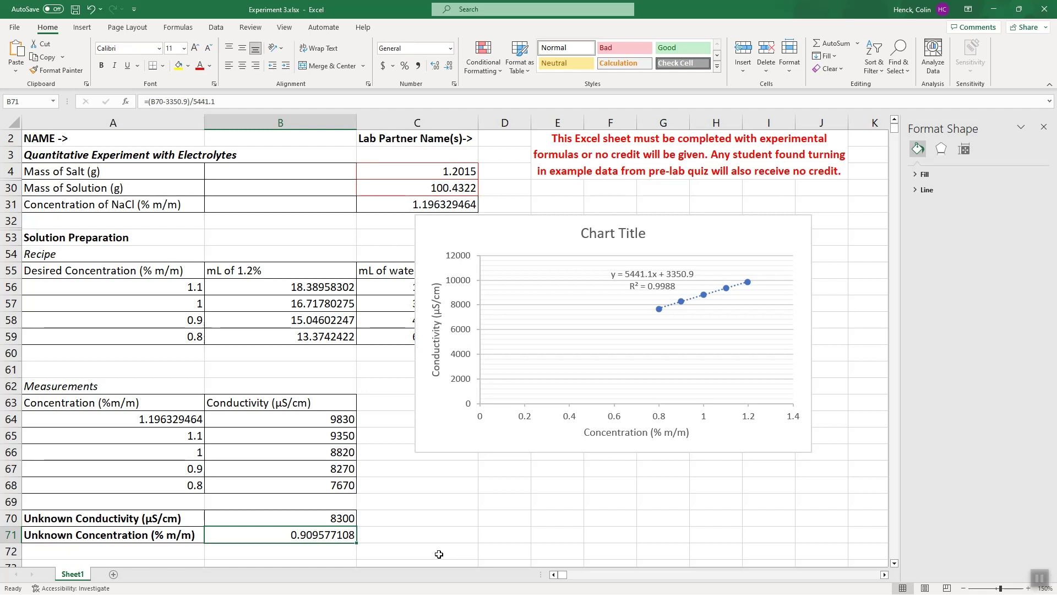
- Compare the unknown's conductivity and calculated concentration with the 0.9 % m/m standard in the Measurements table
left_click(346, 516)
left_click(339, 468)
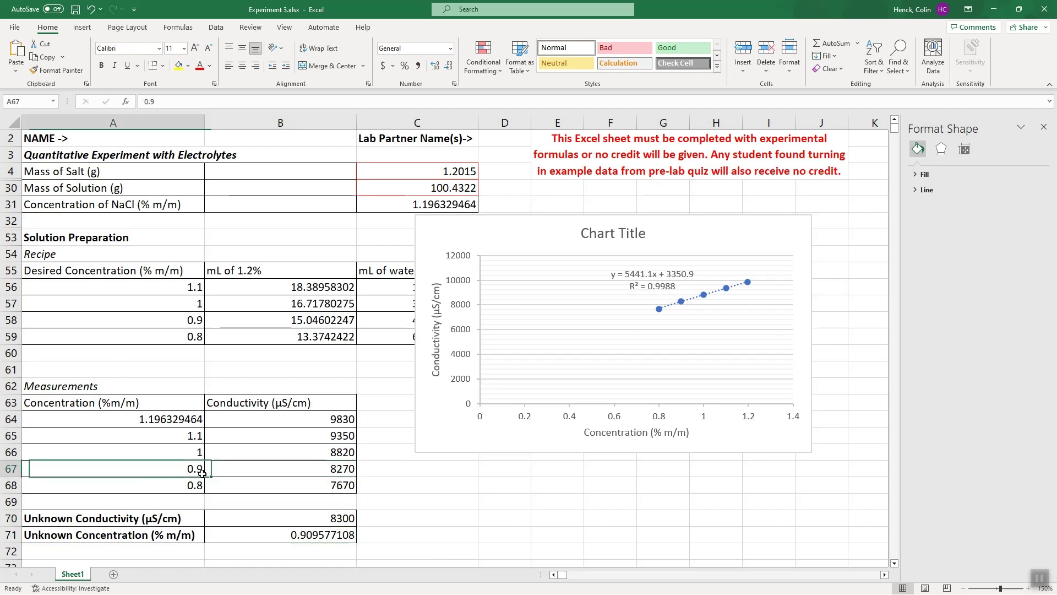
left_click(354, 536)
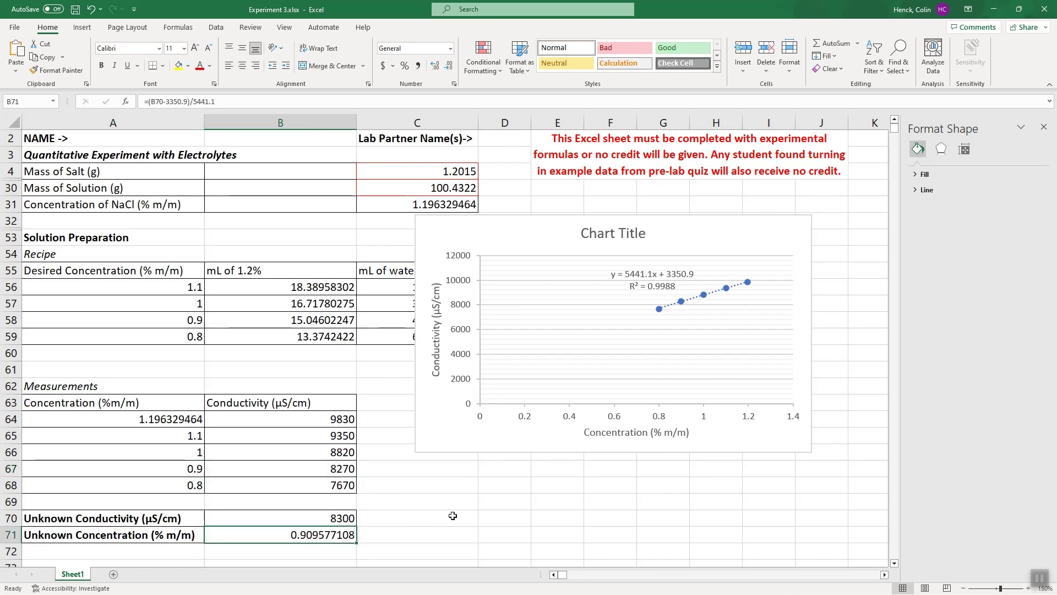